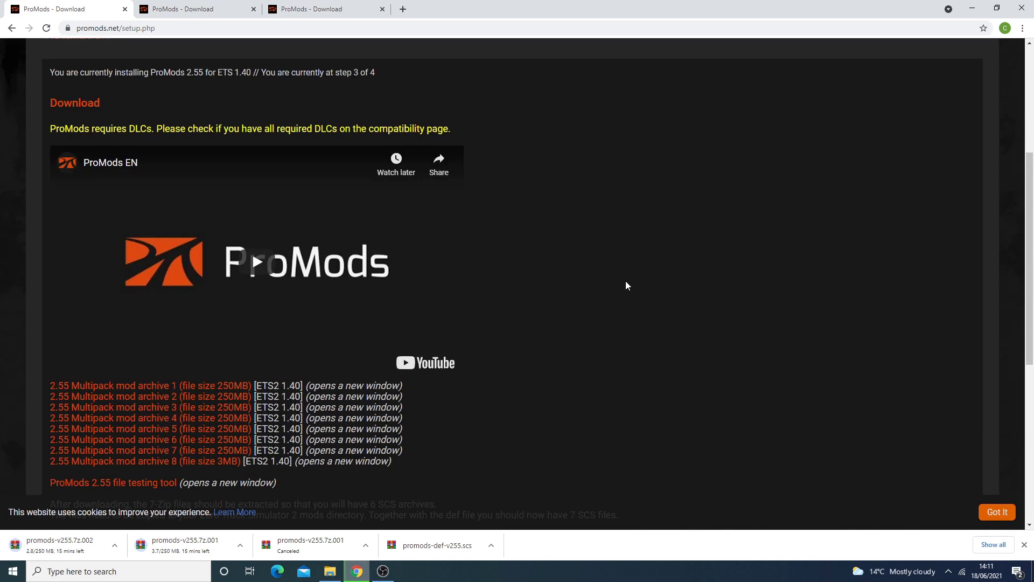
Scroll the ProMods 2.55 step 3 page while the multipack archive parts download
{"action": "scroll", "coordinate": [405, 423], "scroll_direction": "down", "scroll_amount": 3}
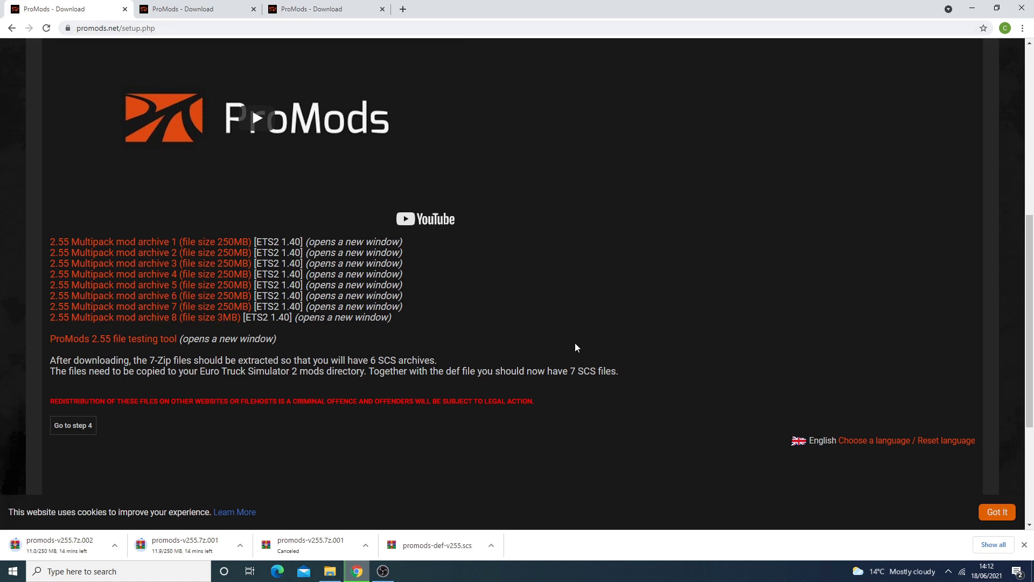
{"action": "scroll", "coordinate": [575, 347], "scroll_direction": "up", "scroll_amount": 4}
{"action": "scroll", "coordinate": [609, 344], "scroll_direction": "down", "scroll_amount": 6}
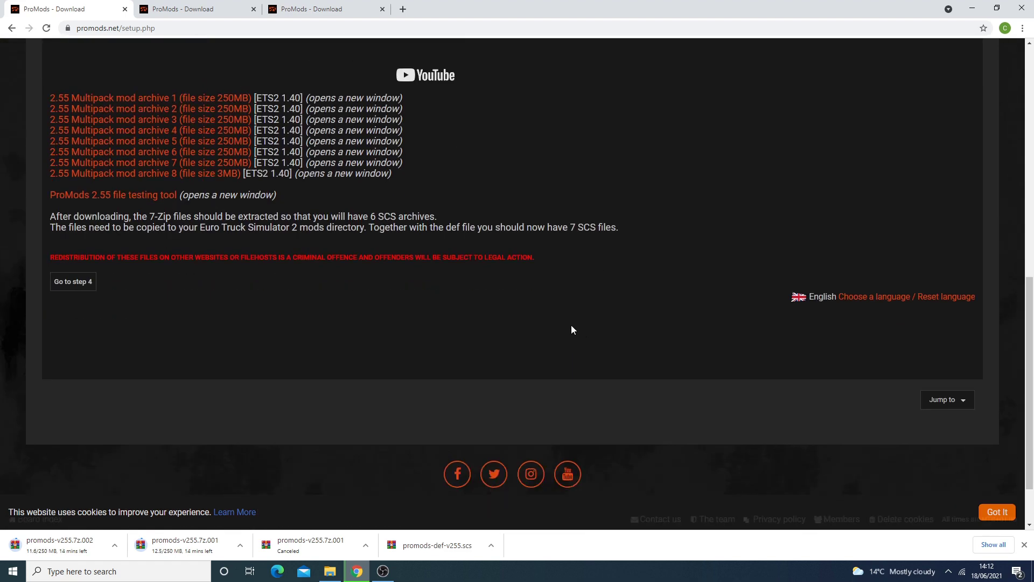
{"action": "left_click", "coordinate": [382, 572]}
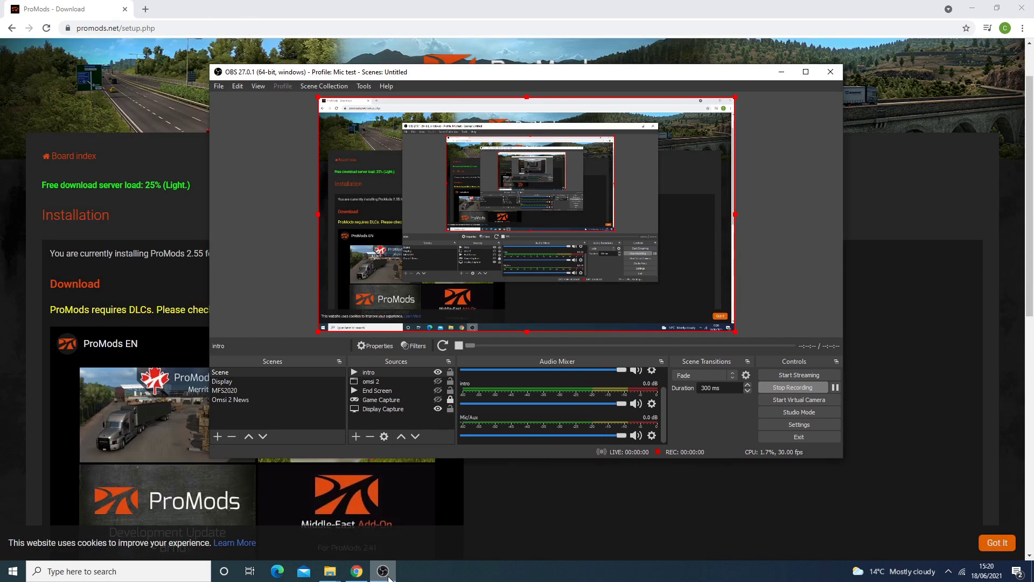
{"action": "left_click", "coordinate": [648, 529]}
{"action": "scroll", "coordinate": [651, 527], "scroll_direction": "down", "scroll_amount": 5}
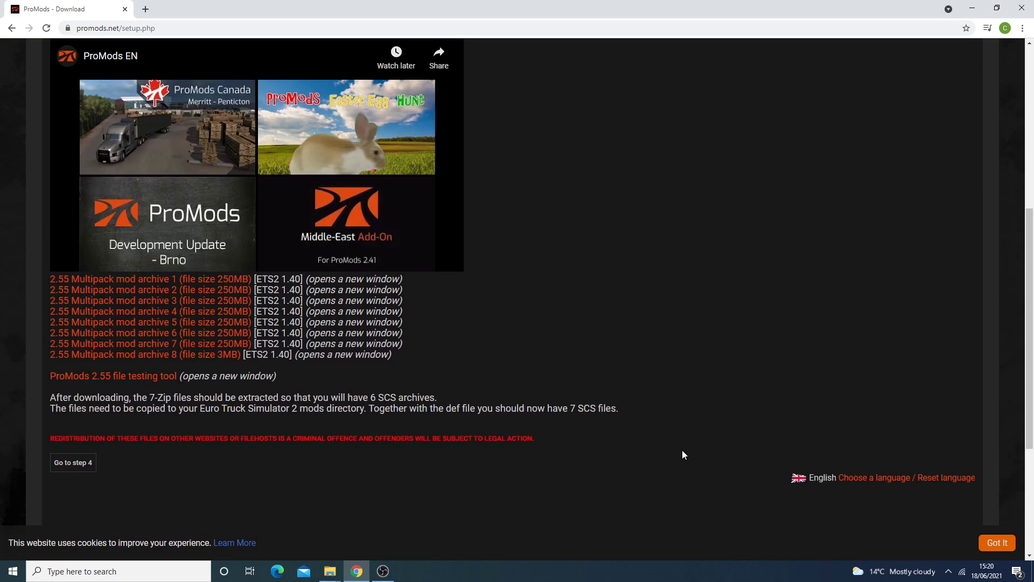
{"action": "scroll", "coordinate": [694, 436], "scroll_direction": "down", "scroll_amount": 2}
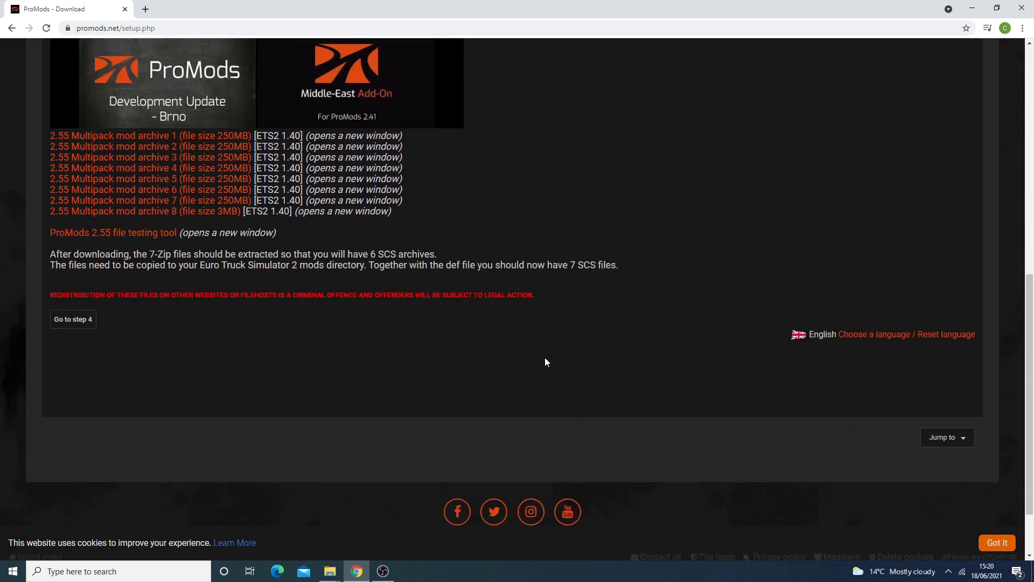
{"action": "scroll", "coordinate": [545, 357], "scroll_direction": "up", "scroll_amount": 4}
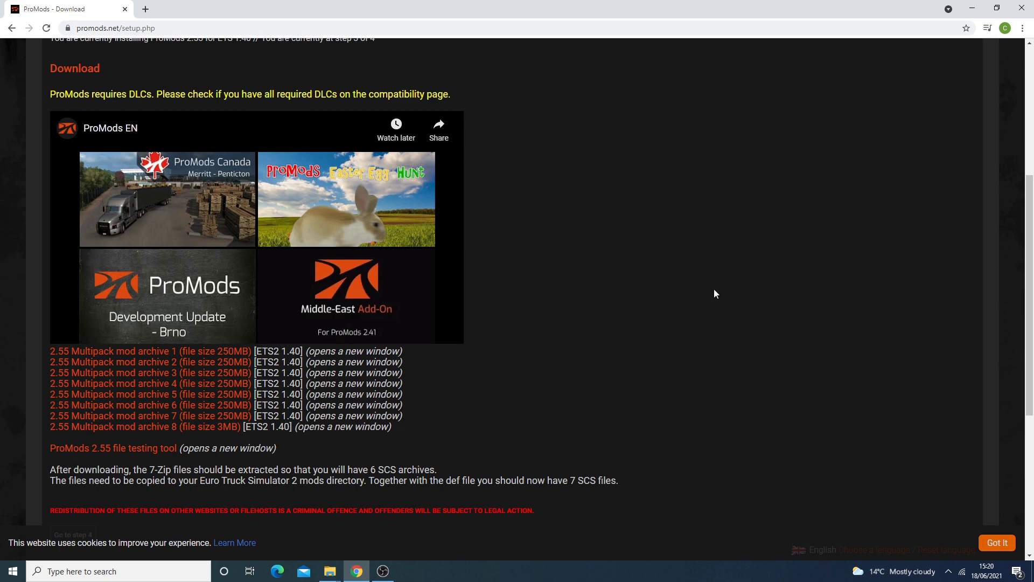
{"action": "scroll", "coordinate": [694, 253], "scroll_direction": "up", "scroll_amount": 2}
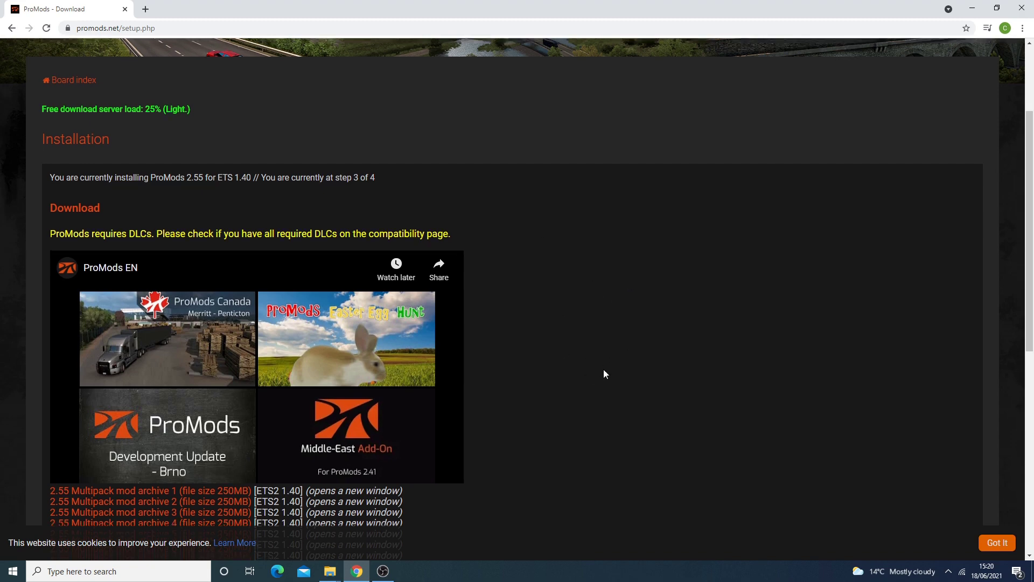
{"action": "scroll", "coordinate": [597, 366], "scroll_direction": "down", "scroll_amount": 3}
{"action": "scroll", "coordinate": [593, 365], "scroll_direction": "up", "scroll_amount": 3}
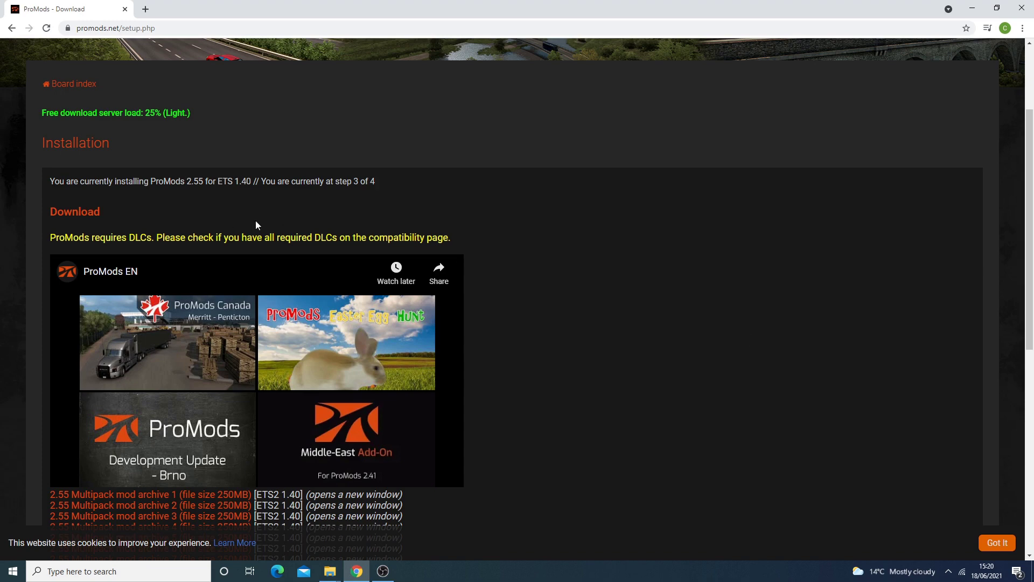
{"action": "scroll", "coordinate": [618, 218], "scroll_direction": "up", "scroll_amount": 3}
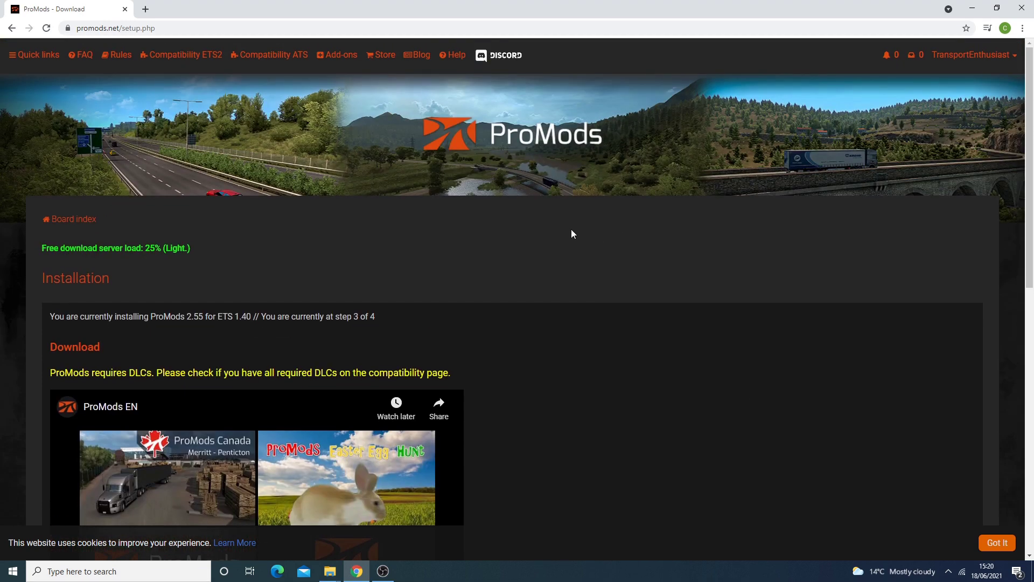
{"action": "left_click", "coordinate": [208, 59]}
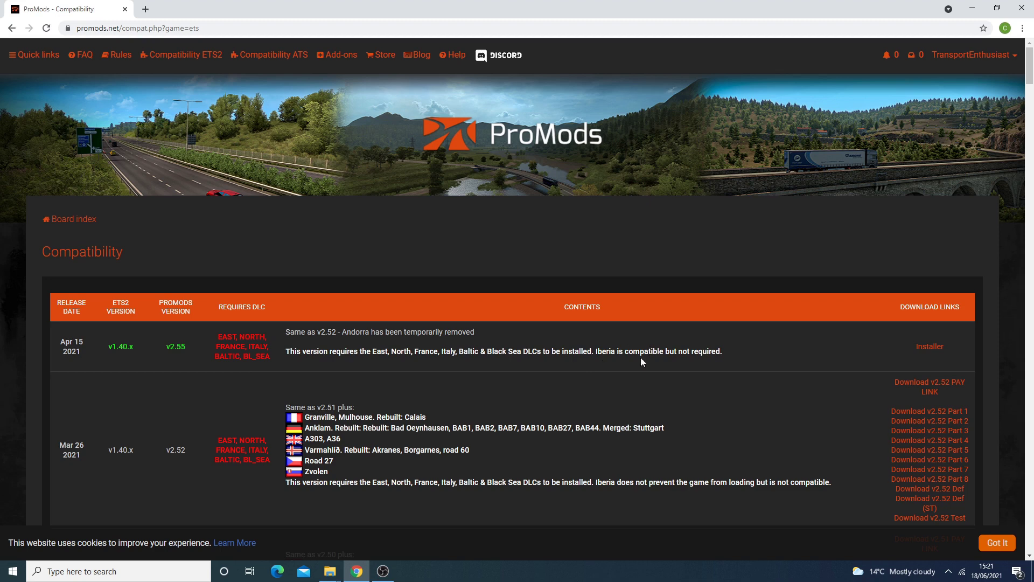
{"action": "left_click_drag", "start_coordinate": [593, 351], "coordinate": [673, 352]}
{"action": "left_click", "coordinate": [11, 28]}
{"action": "scroll", "coordinate": [661, 240], "scroll_direction": "down", "scroll_amount": 10}
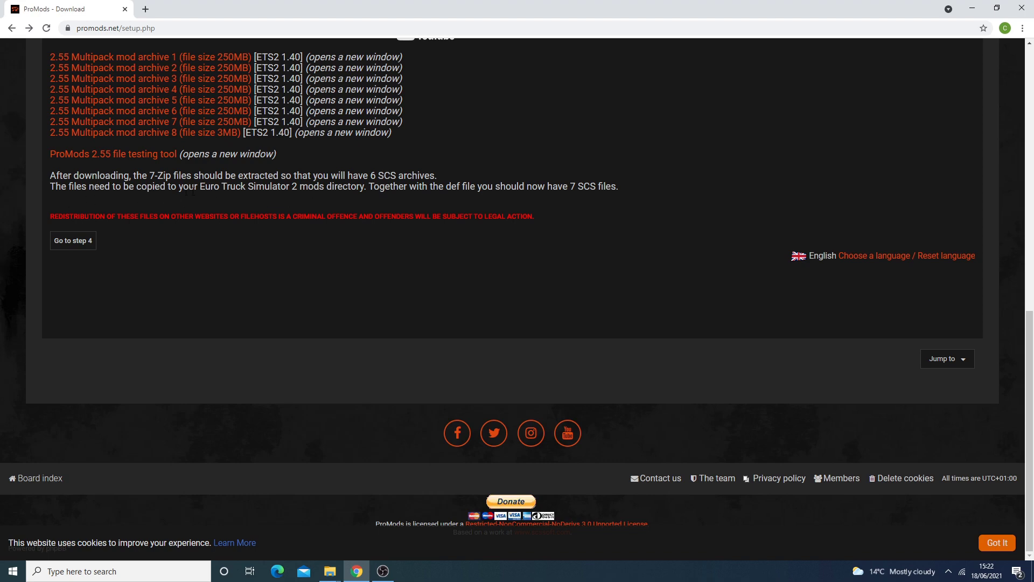
{"action": "mouse_move", "coordinate": [330, 571]}
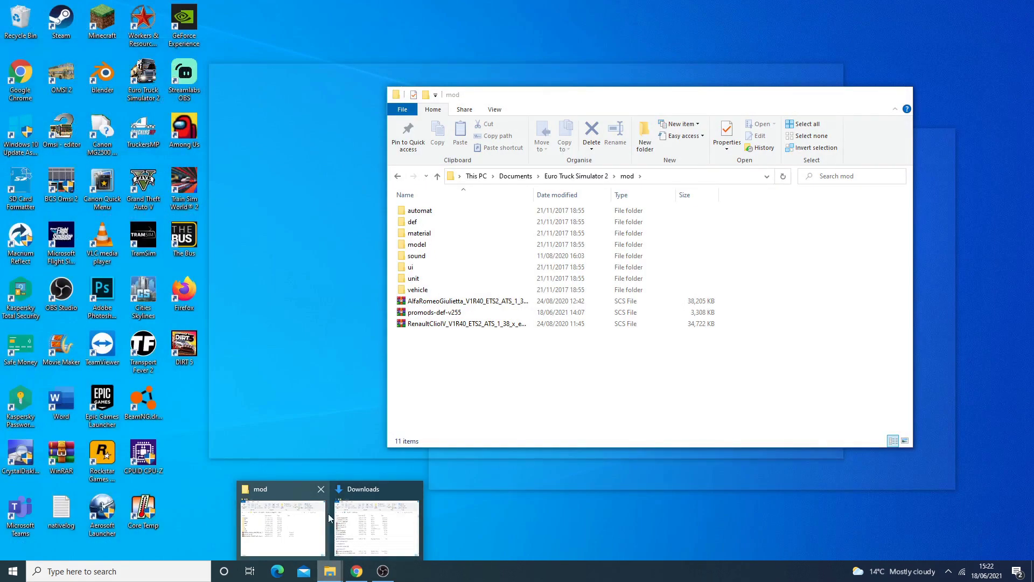
Select all eight promods-v255.7z parts in Downloads and drag them into the mod folder
{"action": "left_click", "coordinate": [347, 515]}
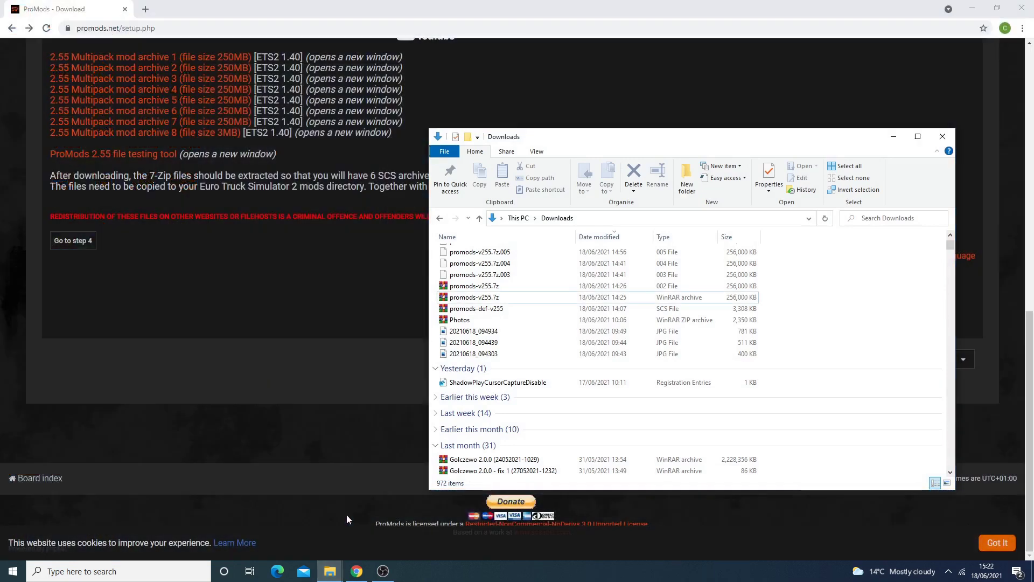
{"action": "left_click", "coordinate": [506, 268]}
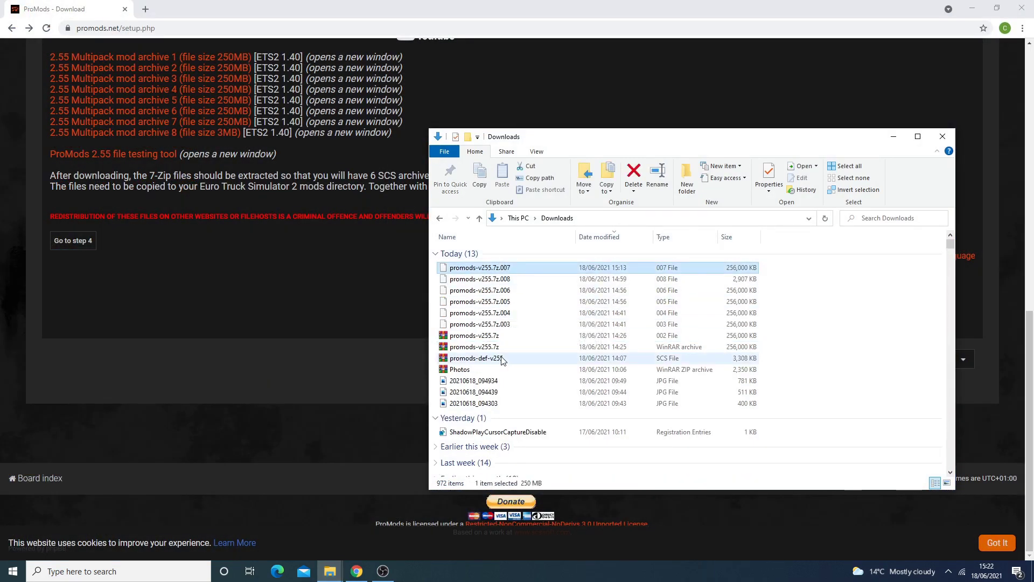
{"action": "left_click", "coordinate": [484, 347], "text": "shift"}
{"action": "mouse_move", "coordinate": [323, 570]}
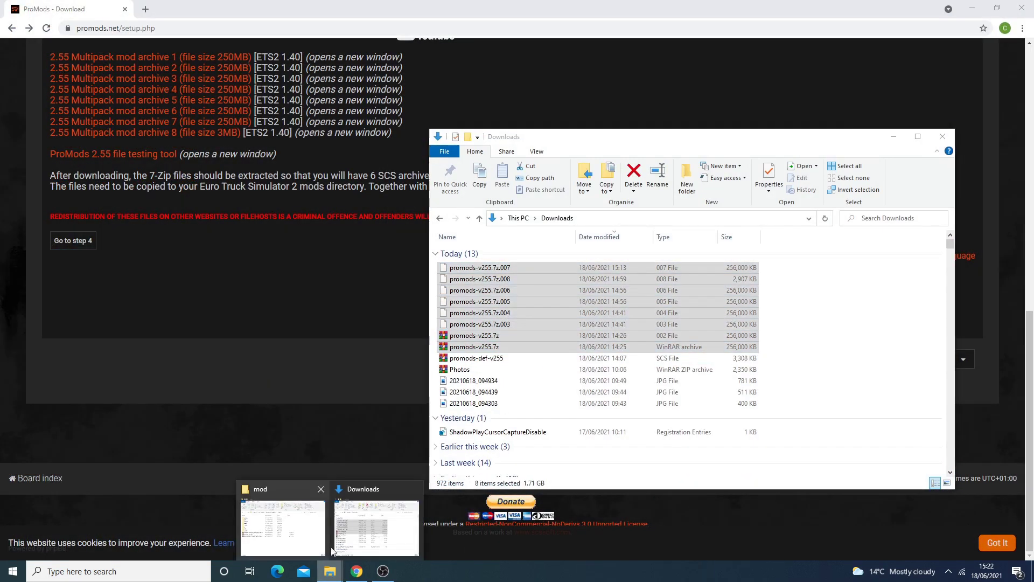
{"action": "left_click", "coordinate": [294, 538]}
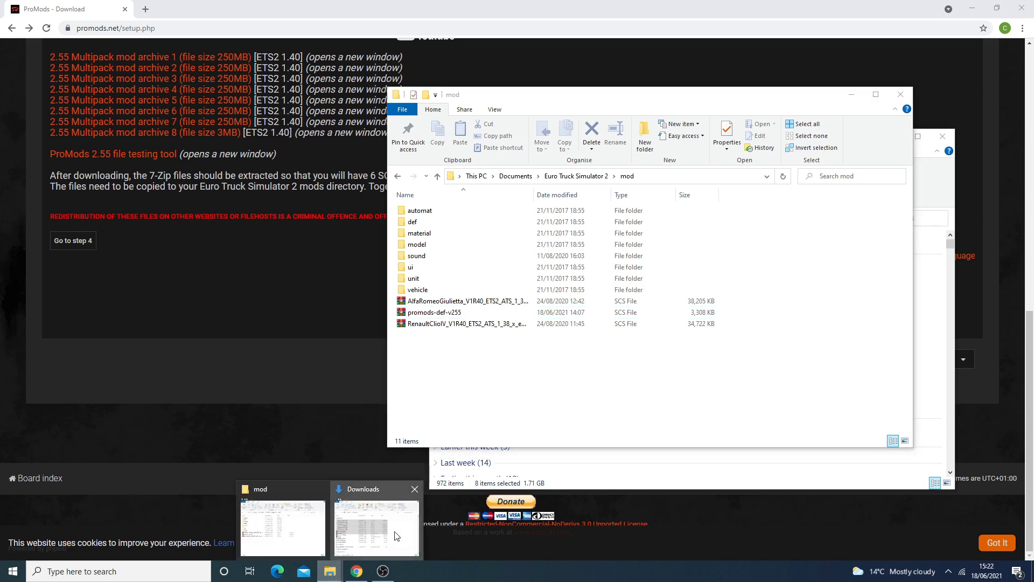
{"action": "left_click", "coordinate": [379, 530]}
{"action": "left_click_drag", "start_coordinate": [554, 311], "coordinate": [404, 348]}
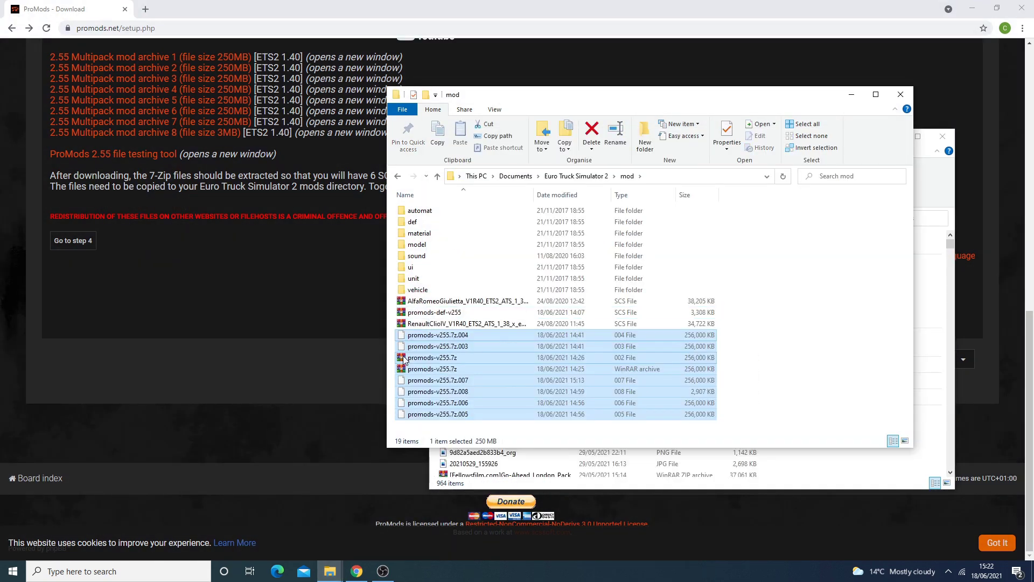
{"action": "left_click", "coordinate": [754, 321]}
{"action": "left_click", "coordinate": [273, 299]}
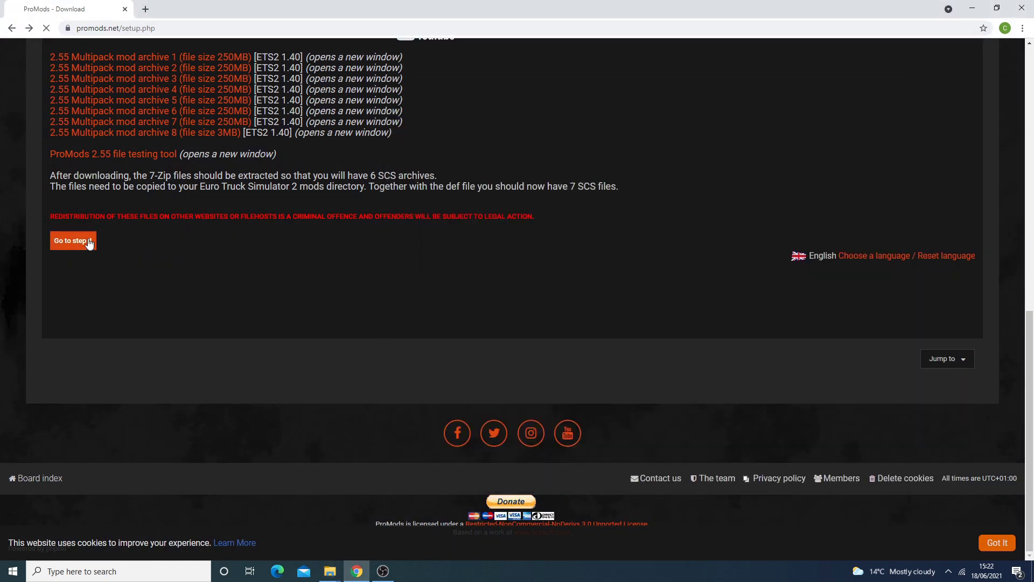
Go to ProMods installation step 4 and view its list of seven SCS files
{"action": "left_click", "coordinate": [86, 240]}
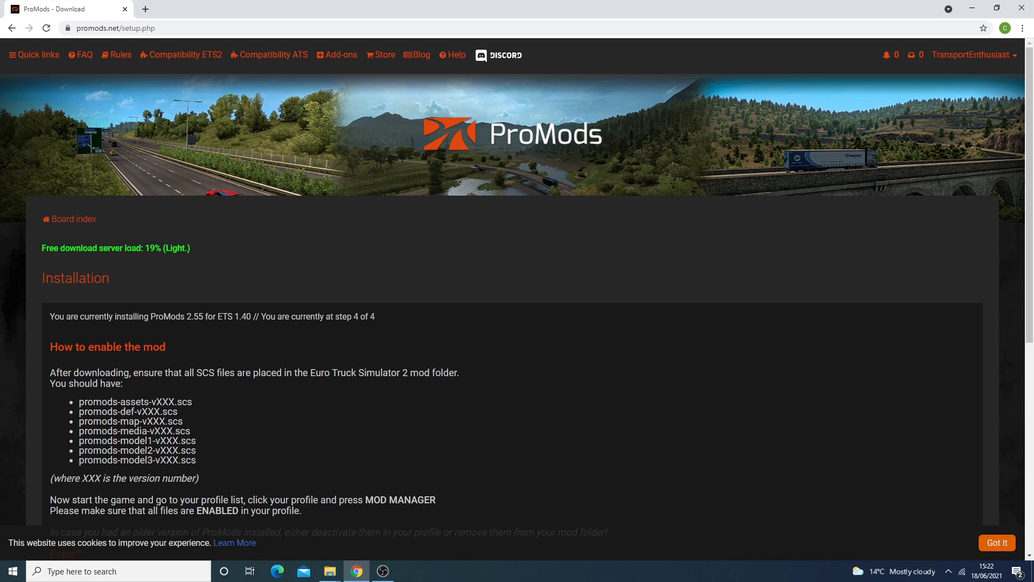
{"action": "scroll", "coordinate": [517, 291], "scroll_direction": "down", "scroll_amount": 1}
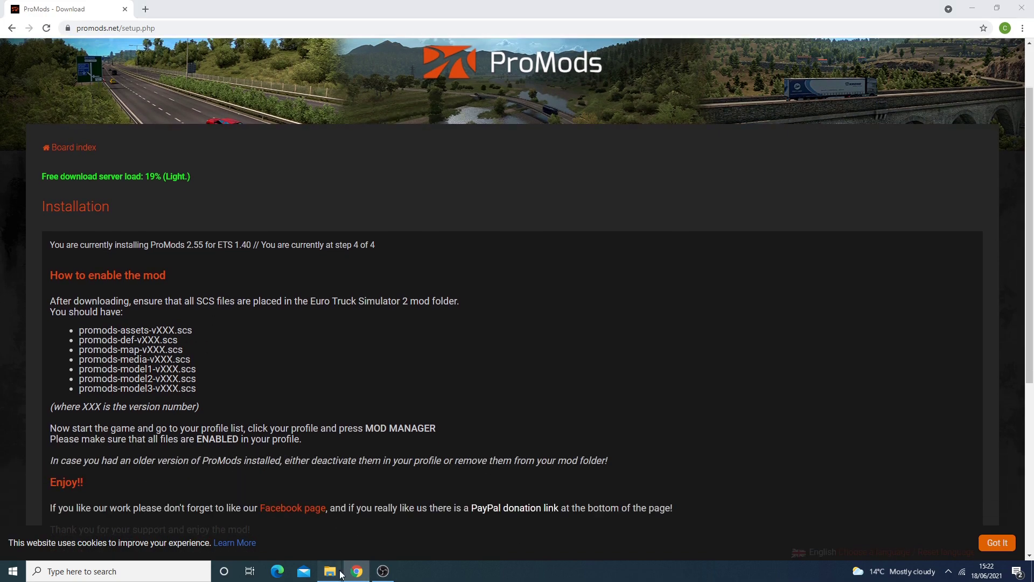
Extract promods-v255.7z into the mod folder with WinRAR's Extract Here
{"action": "mouse_move", "coordinate": [329, 570]}
{"action": "left_click", "coordinate": [281, 518]}
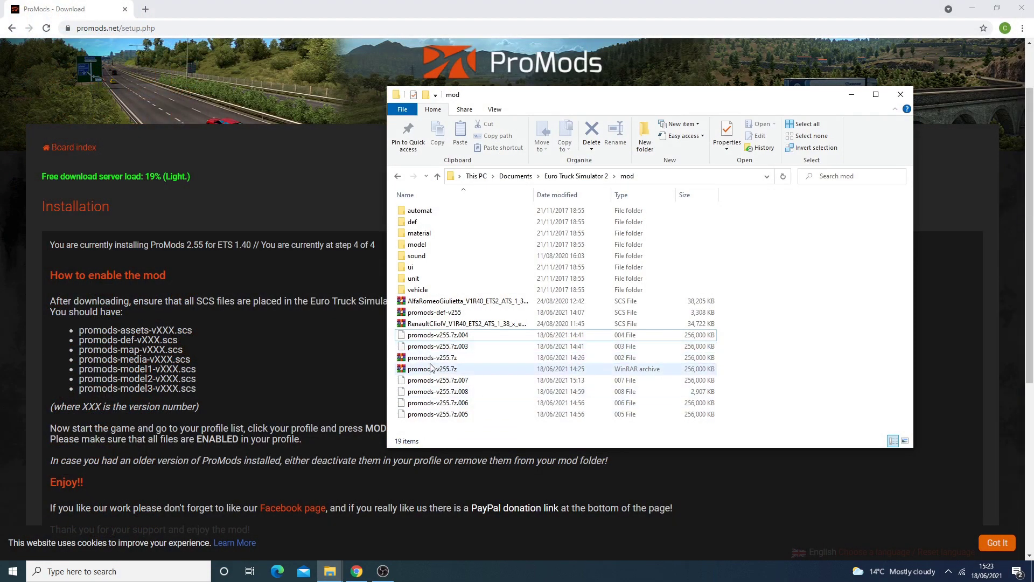
{"action": "left_click", "coordinate": [428, 359]}
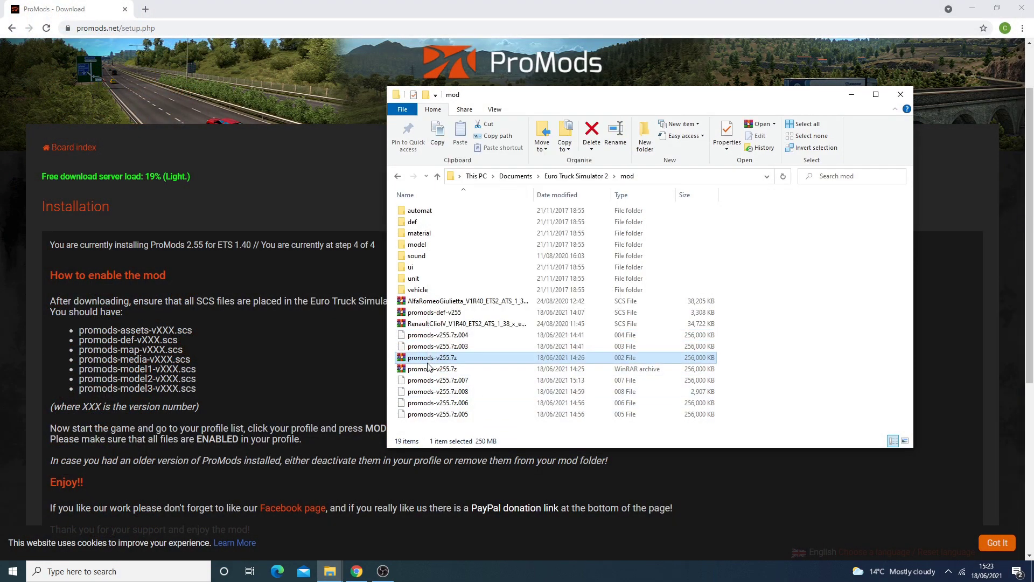
{"action": "right_click", "coordinate": [429, 369]}
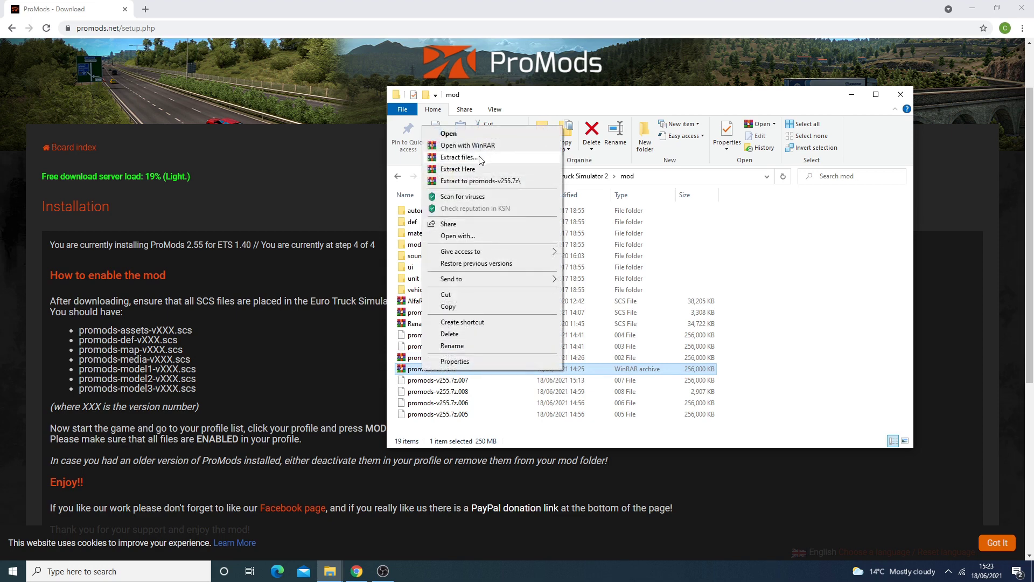
{"action": "left_click", "coordinate": [475, 170]}
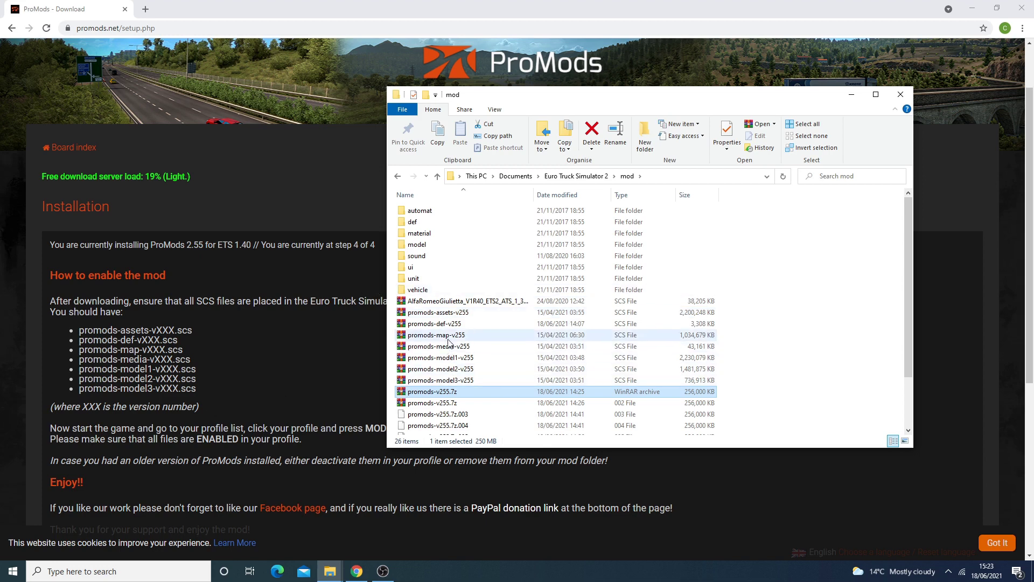
Select the readme and all promods-v255 archive parts in the mod folder and copy them
{"action": "scroll", "coordinate": [455, 364], "scroll_direction": "down", "scroll_amount": 2}
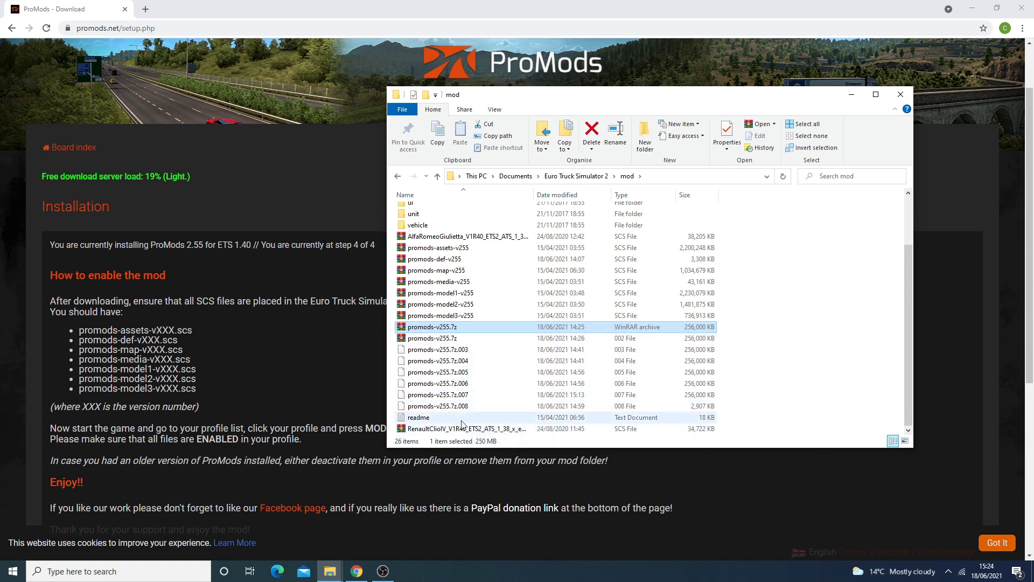
{"action": "left_click", "coordinate": [462, 418]}
{"action": "left_click", "coordinate": [458, 351], "text": "shift"}
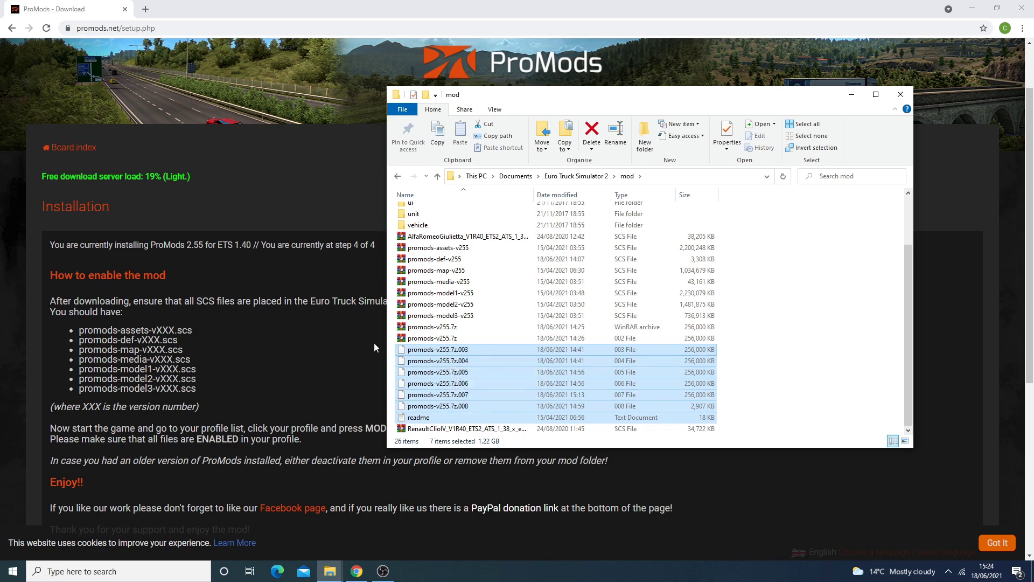
{"action": "left_click", "coordinate": [474, 327], "text": "shift"}
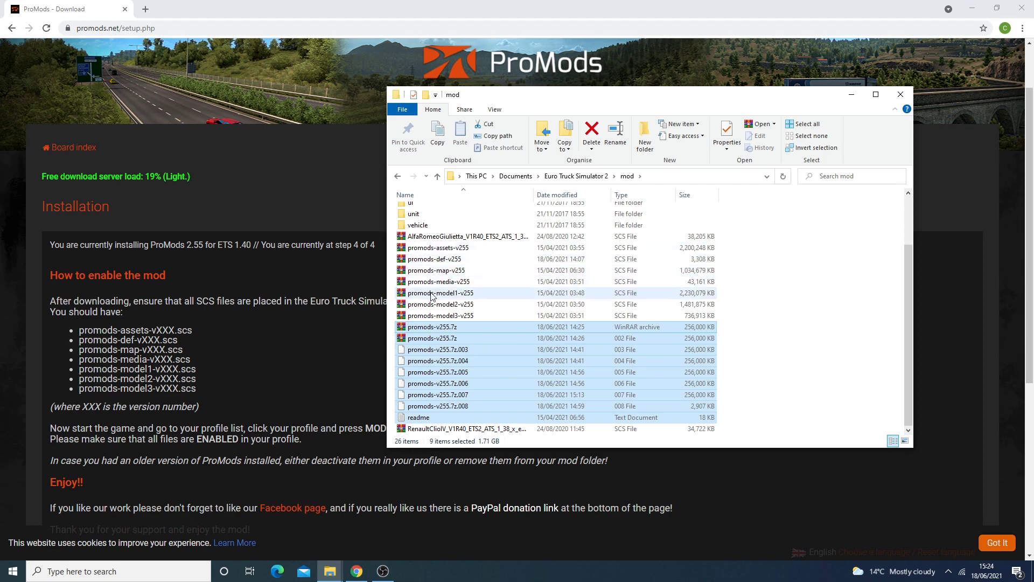
{"action": "right_click", "coordinate": [433, 362]}
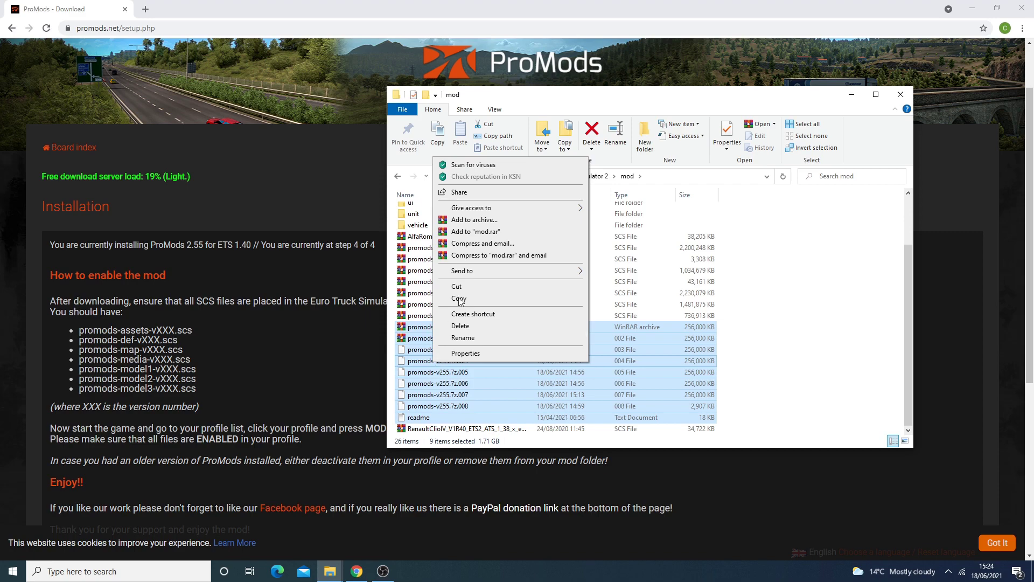
{"action": "left_click", "coordinate": [459, 300]}
Paste them into Downloads, skipping the existing readme.txt, then close Downloads
{"action": "scroll", "coordinate": [415, 261], "scroll_direction": "up", "scroll_amount": 2}
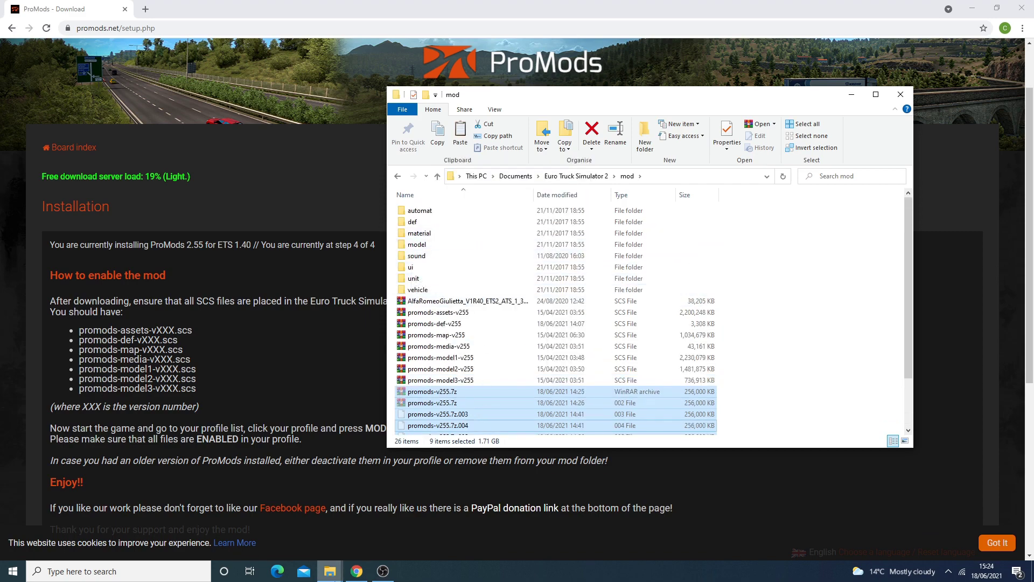
{"action": "left_click", "coordinate": [330, 571]}
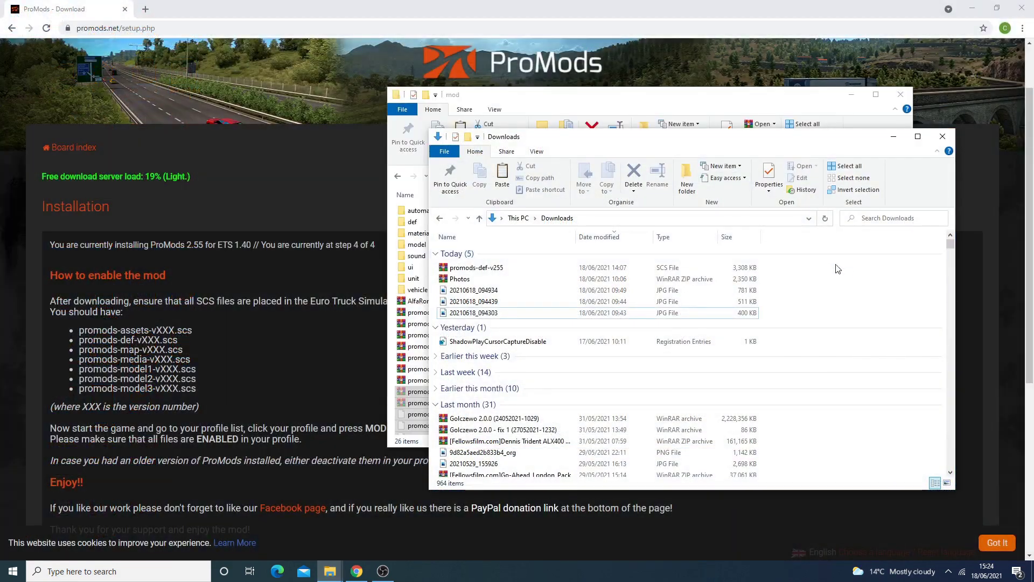
{"action": "right_click", "coordinate": [841, 273]}
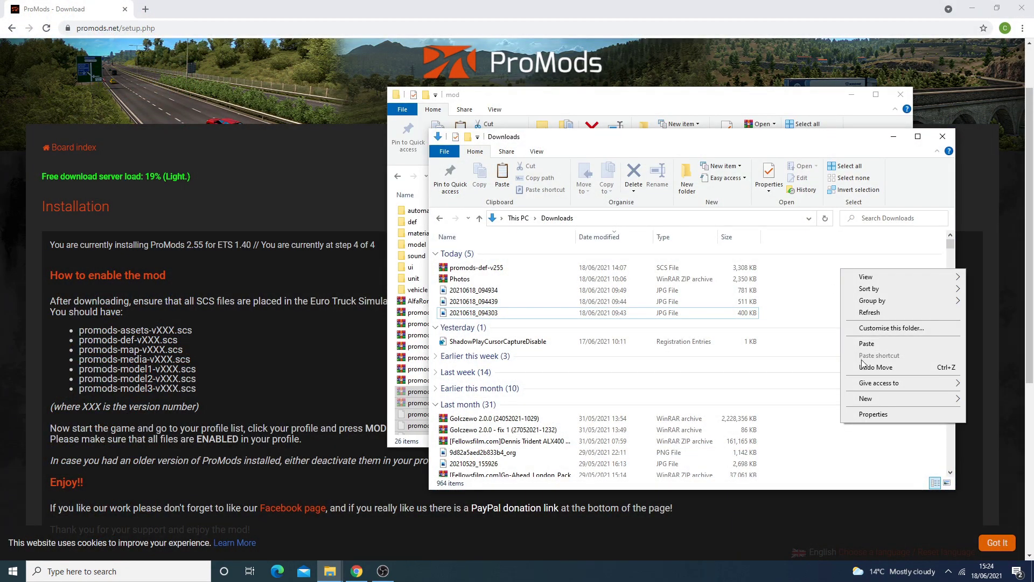
{"action": "left_click", "coordinate": [867, 343]}
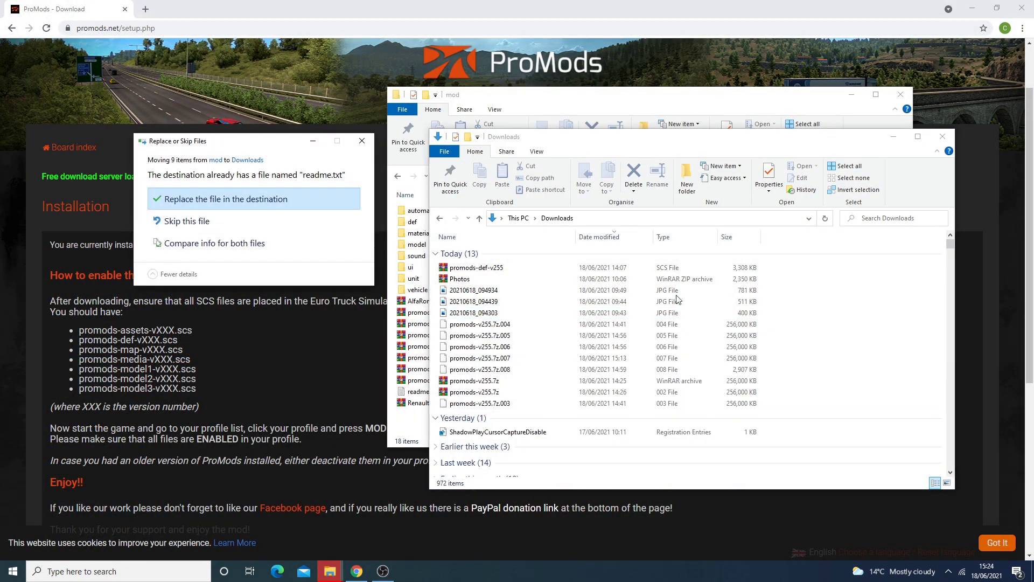
{"action": "left_click", "coordinate": [260, 220]}
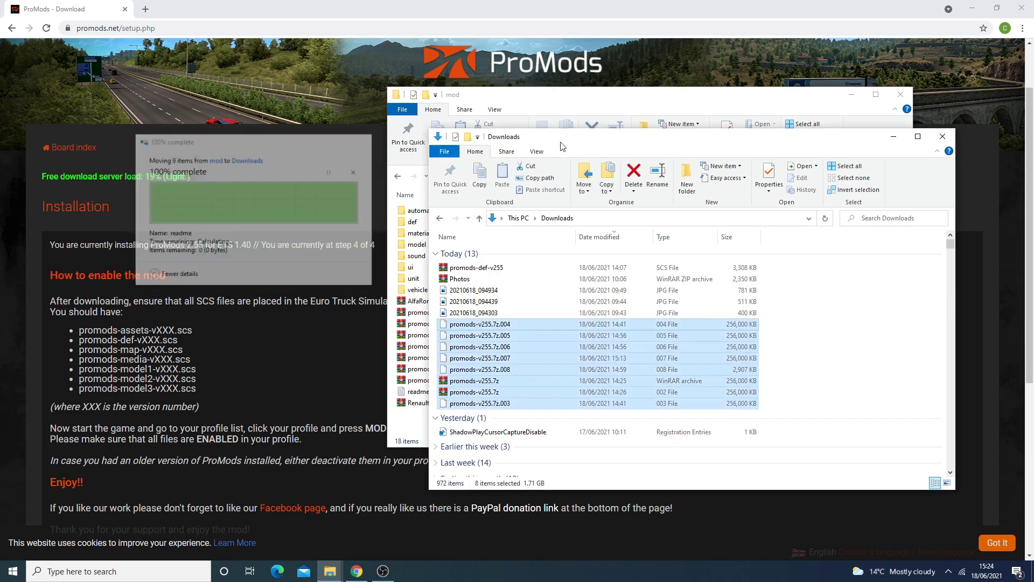
{"action": "left_click", "coordinate": [931, 140]}
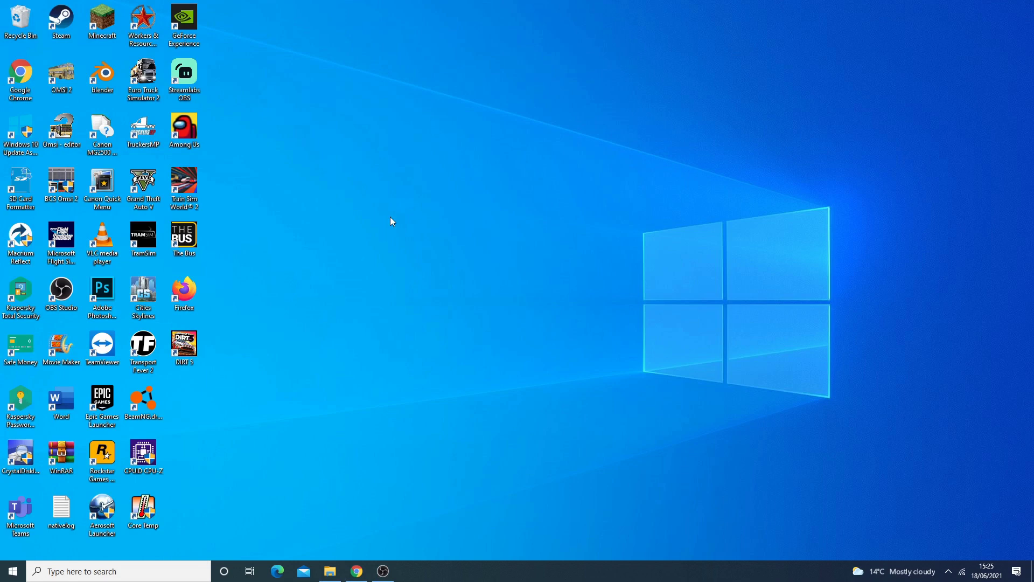
Launch Euro Truck Simulator 2 from its desktop shortcut and open the Launchpad's Mod Manager
{"action": "double_click", "coordinate": [145, 90]}
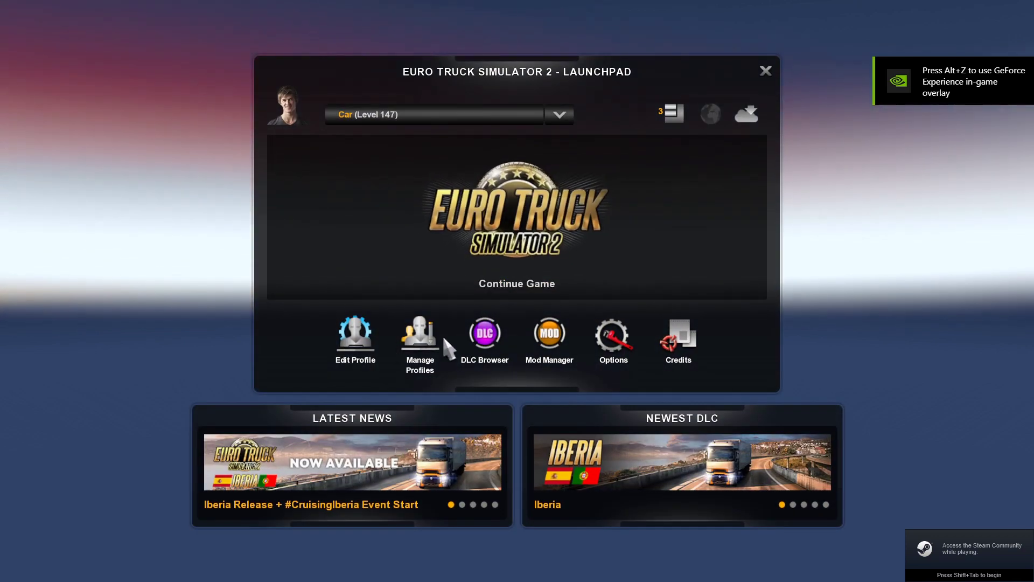
{"action": "left_click", "coordinate": [552, 335]}
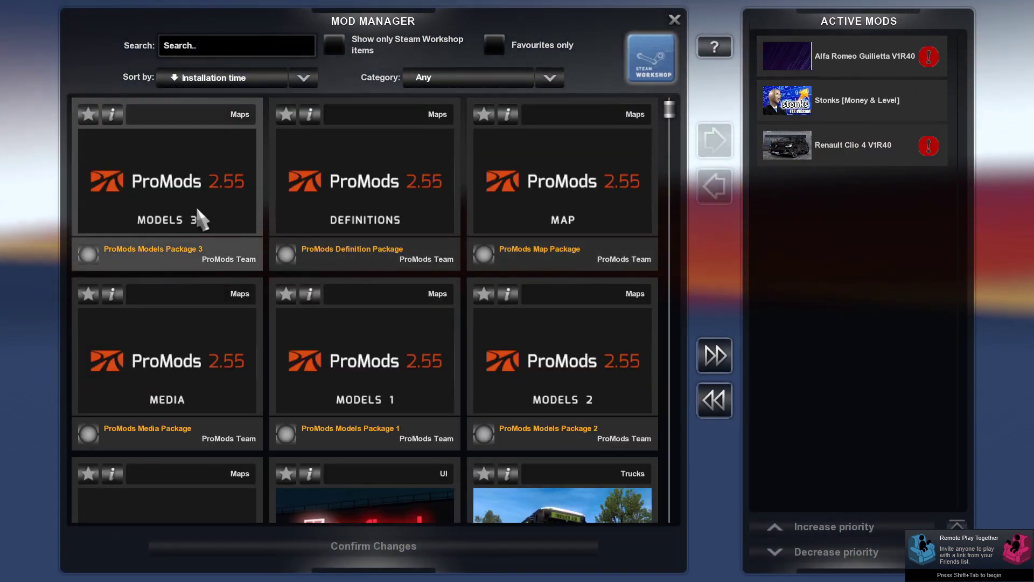
Activate the ProMods Assets Package, Karosa 95x Pack and Models Package 2, removing Kaufland Mod
{"action": "scroll", "coordinate": [369, 328], "scroll_direction": "down", "scroll_amount": 2}
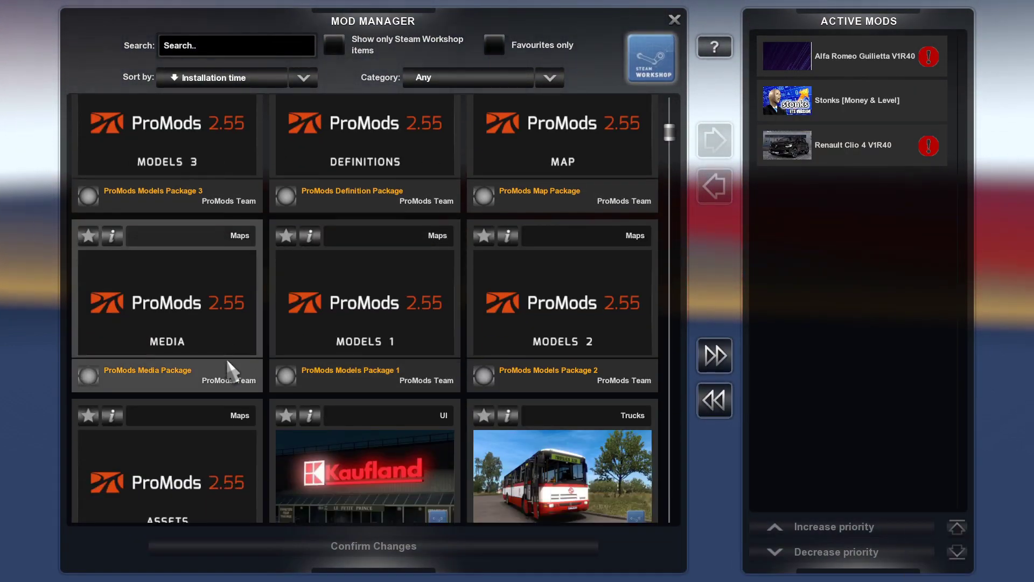
{"action": "scroll", "coordinate": [232, 371], "scroll_direction": "down", "scroll_amount": 3}
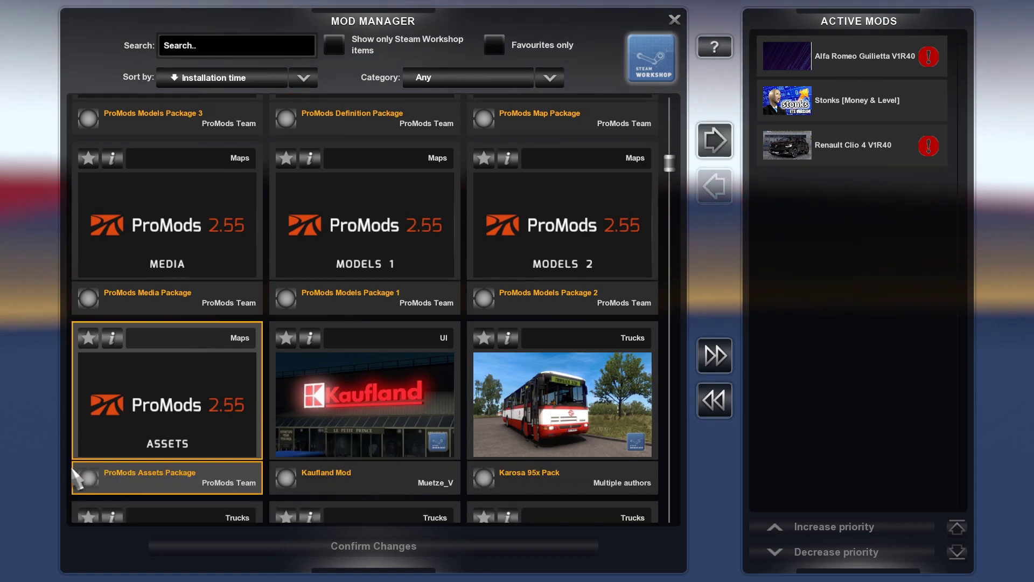
{"action": "left_click", "coordinate": [715, 141]}
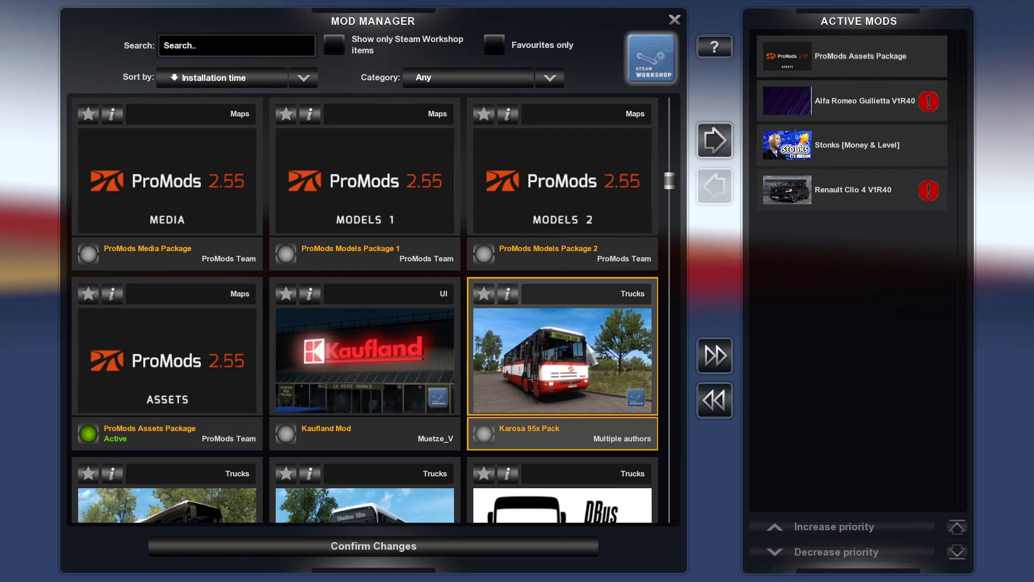
{"action": "left_click", "coordinate": [714, 141]}
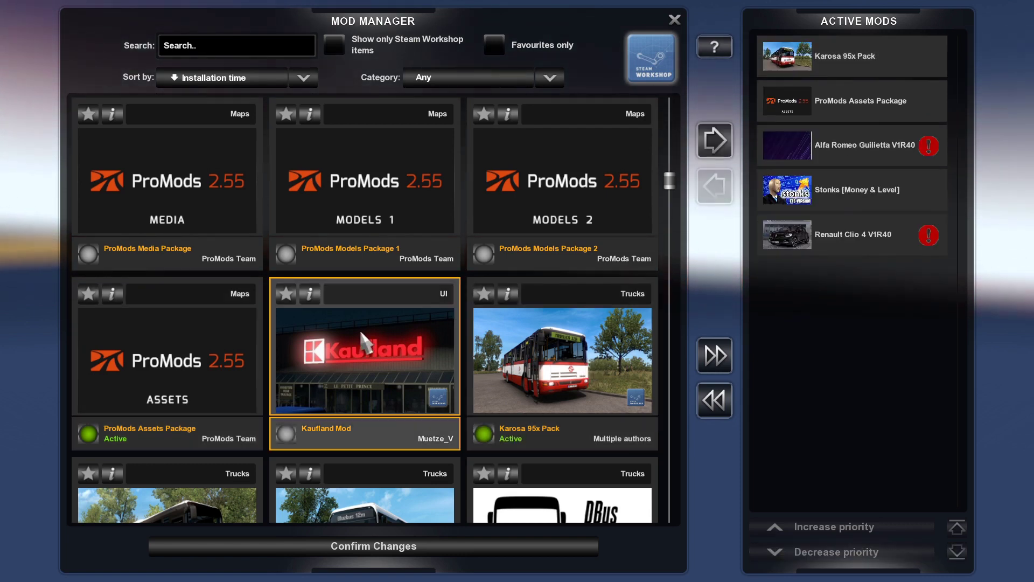
{"action": "left_click", "coordinate": [715, 141]}
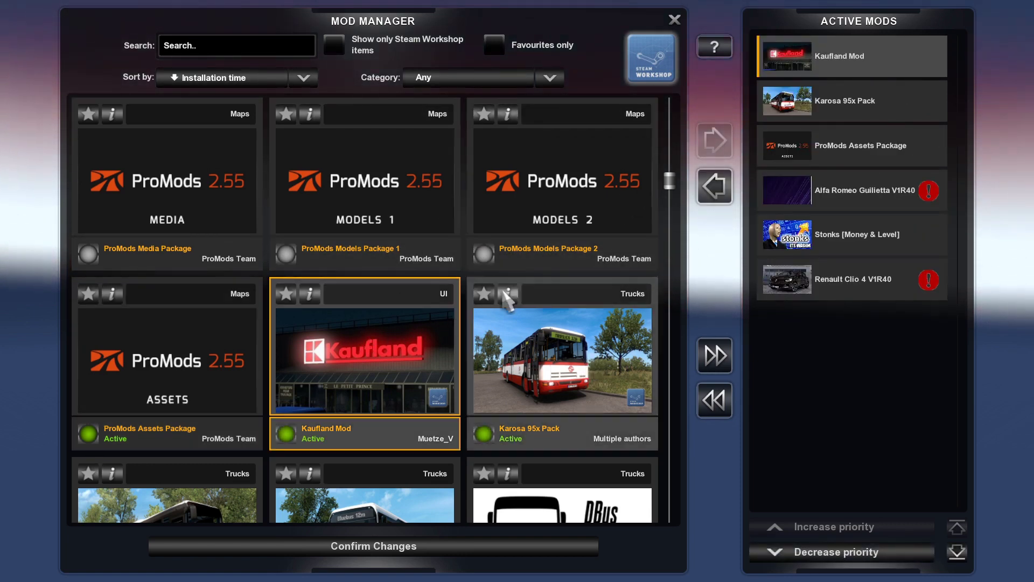
{"action": "left_click", "coordinate": [717, 191]}
{"action": "double_click", "coordinate": [576, 203]}
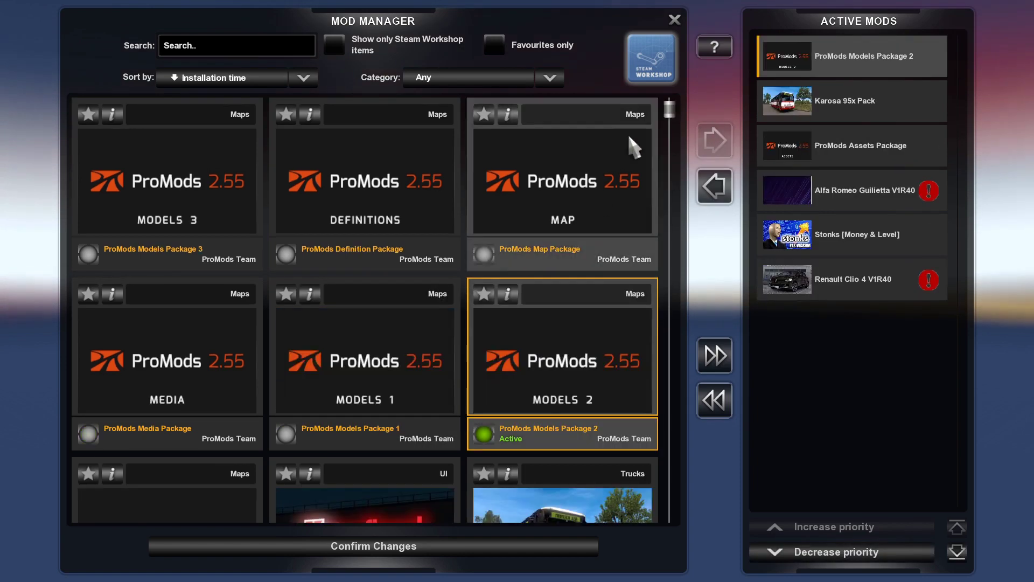
Activate the ProMods Definition, Map, Models 3, Models 1 and Media packages
{"action": "left_click", "coordinate": [411, 162]}
{"action": "left_click", "coordinate": [714, 141]}
{"action": "left_click", "coordinate": [612, 166]}
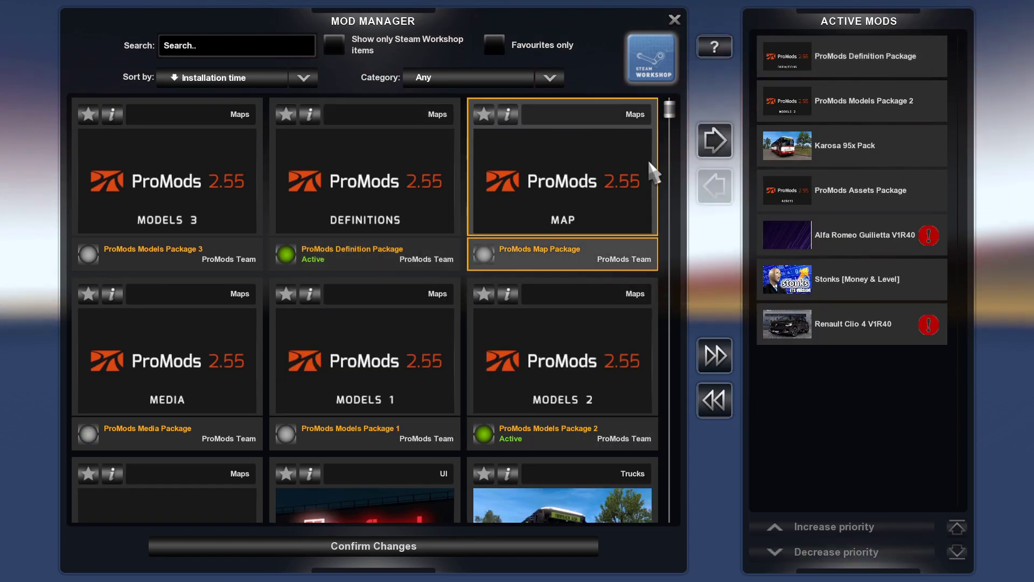
{"action": "left_click", "coordinate": [714, 141]}
{"action": "left_click", "coordinate": [167, 196]}
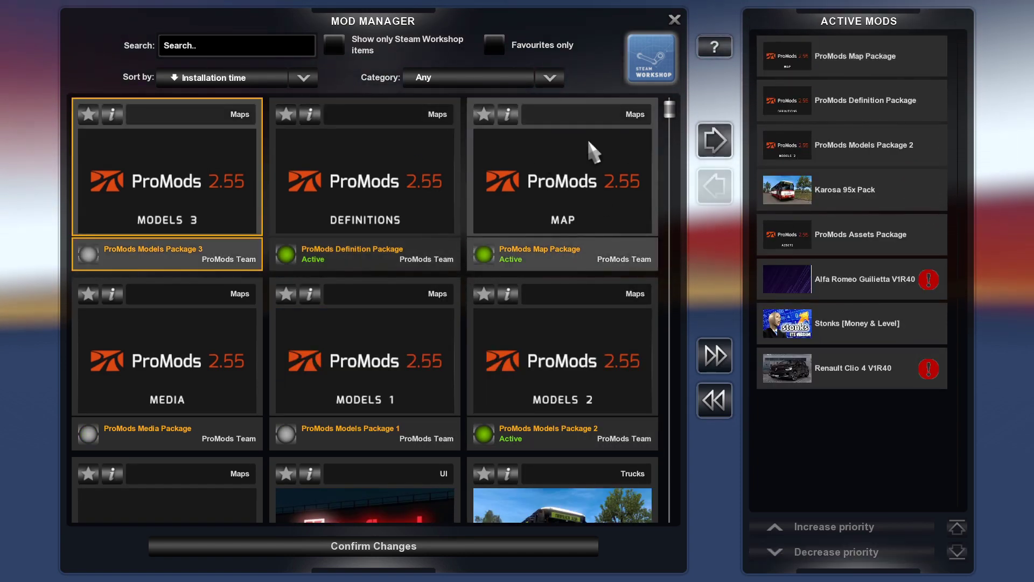
{"action": "left_click", "coordinate": [715, 141]}
{"action": "left_click", "coordinate": [339, 346]}
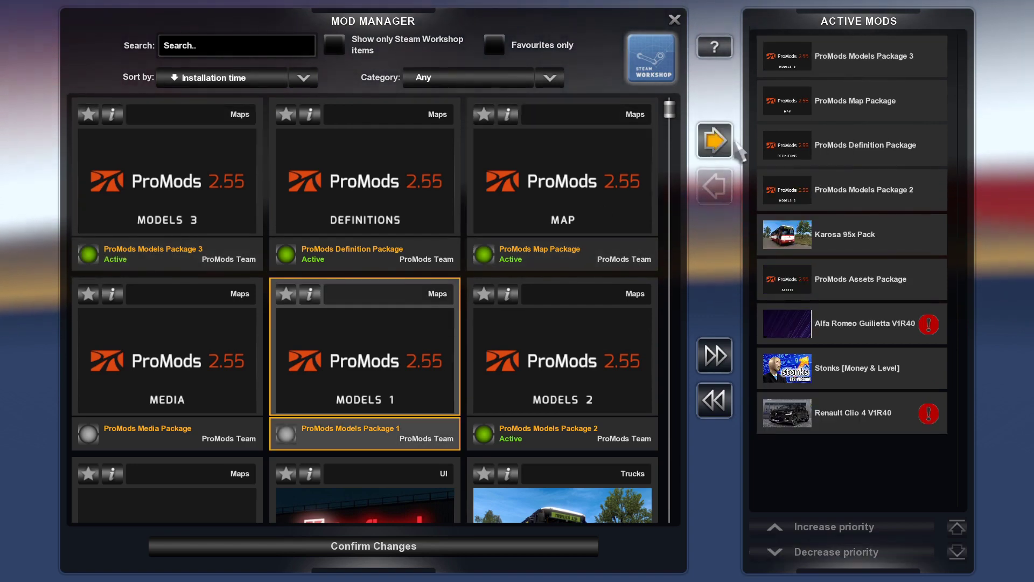
{"action": "left_click", "coordinate": [714, 141]}
{"action": "left_click", "coordinate": [253, 323]}
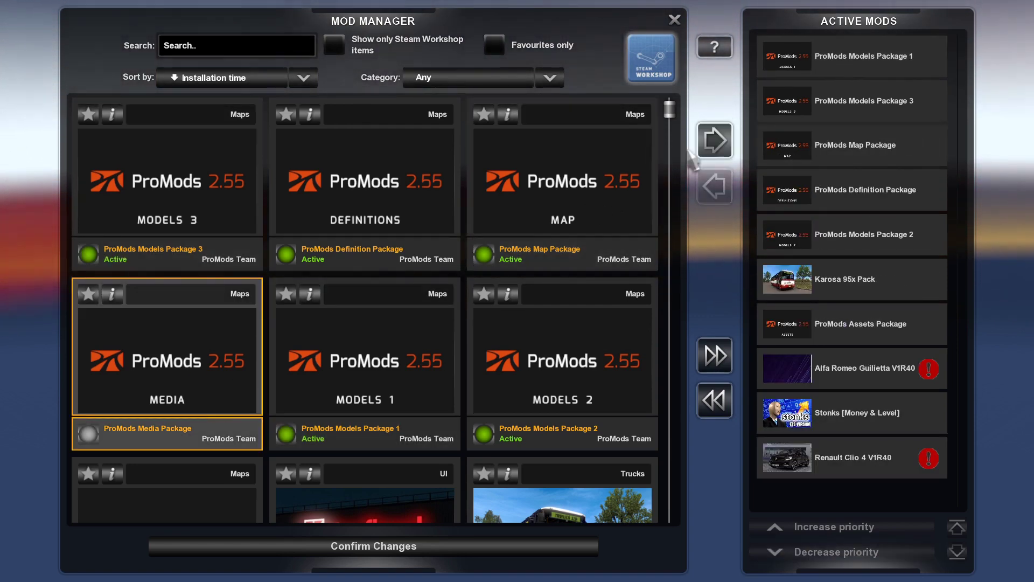
{"action": "left_click", "coordinate": [728, 140]}
Review the active mod list, answer No to leaving, and confirm the changes
{"action": "scroll", "coordinate": [484, 230], "scroll_direction": "down", "scroll_amount": 2}
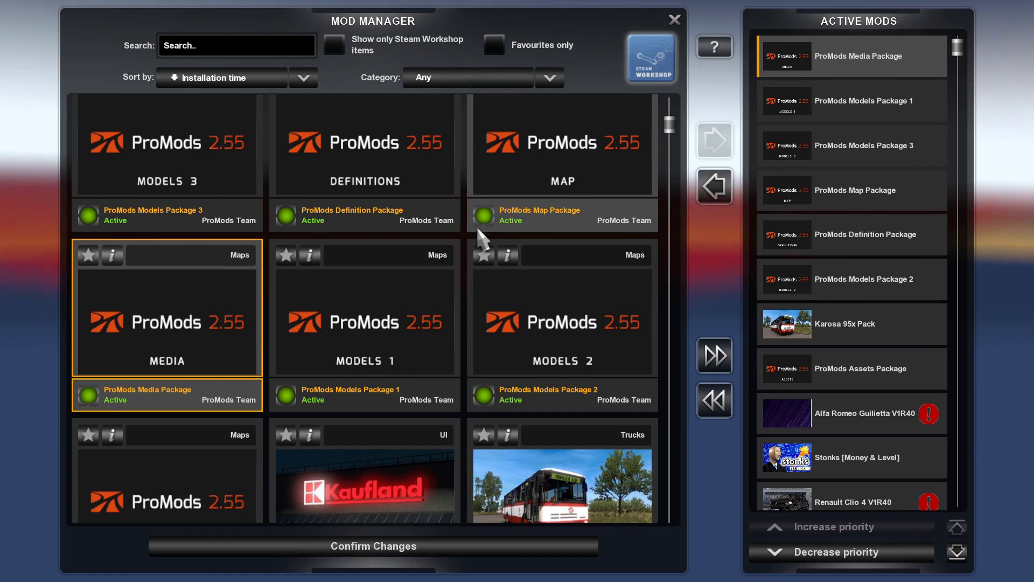
{"action": "scroll", "coordinate": [447, 238], "scroll_direction": "down", "scroll_amount": 1}
{"action": "scroll", "coordinate": [543, 237], "scroll_direction": "down", "scroll_amount": 2}
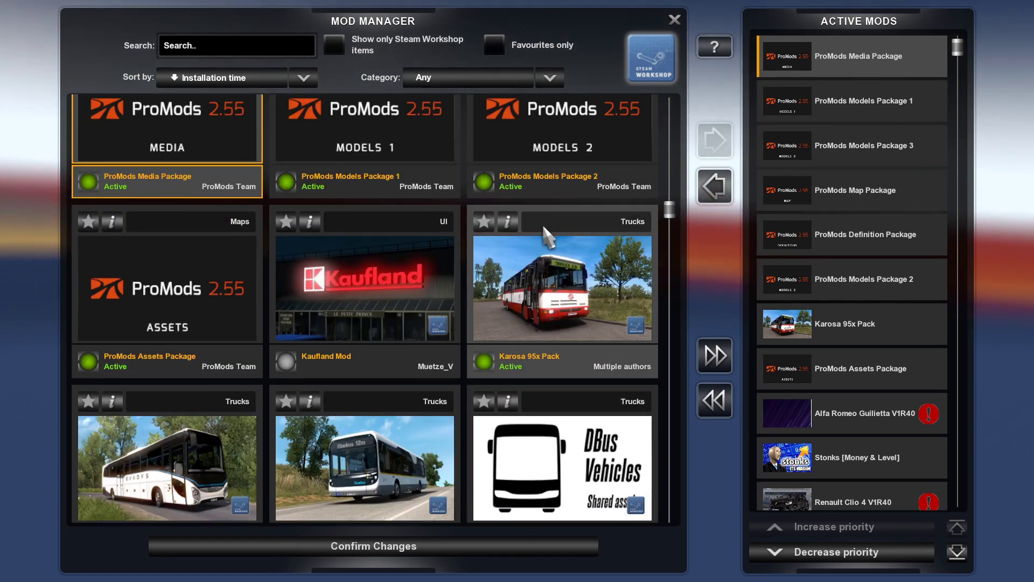
{"action": "scroll", "coordinate": [563, 234], "scroll_direction": "down", "scroll_amount": 10}
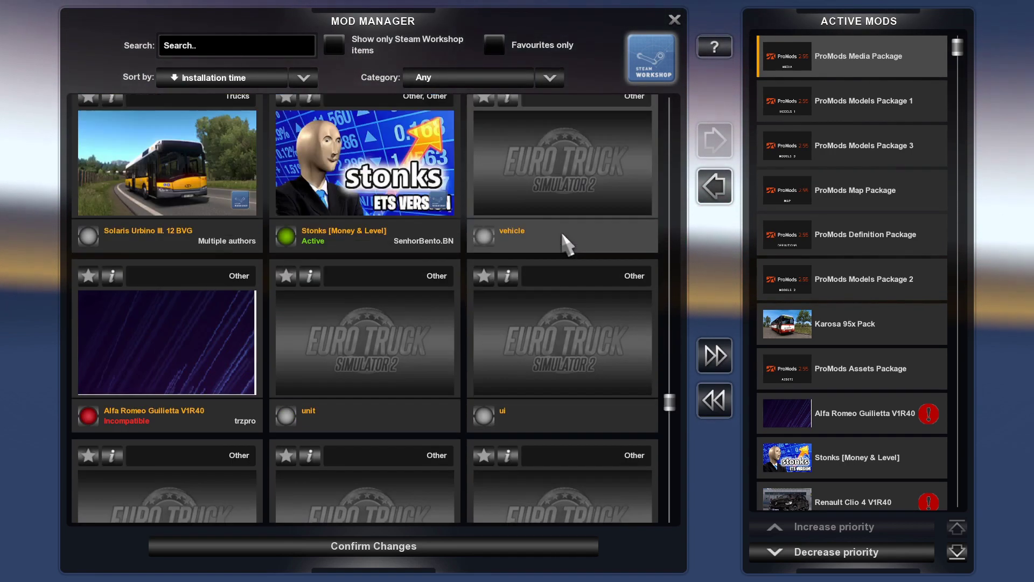
{"action": "scroll", "coordinate": [567, 231], "scroll_direction": "down", "scroll_amount": 3}
{"action": "scroll", "coordinate": [571, 229], "scroll_direction": "up", "scroll_amount": 4}
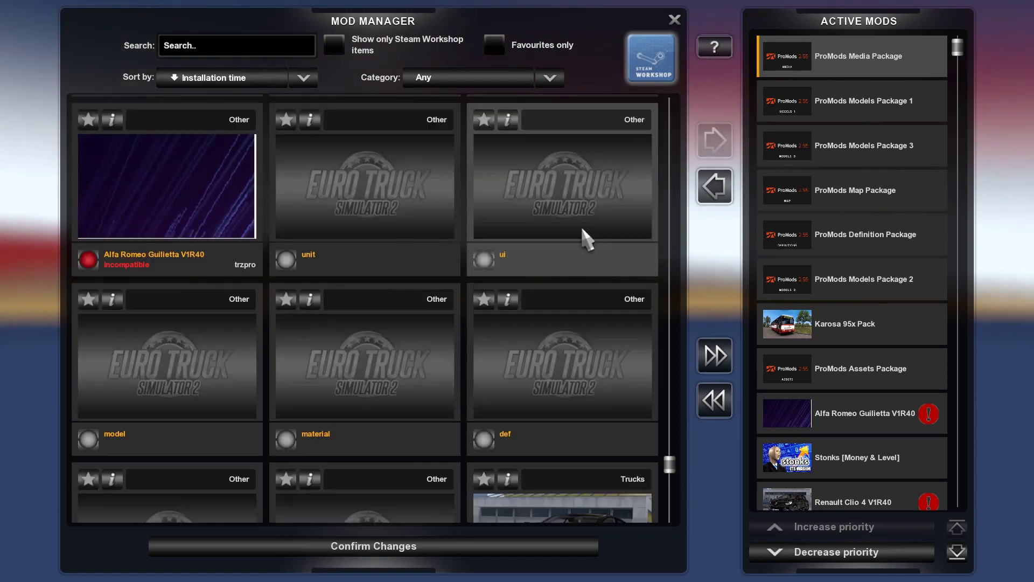
{"action": "scroll", "coordinate": [591, 218], "scroll_direction": "up", "scroll_amount": 15}
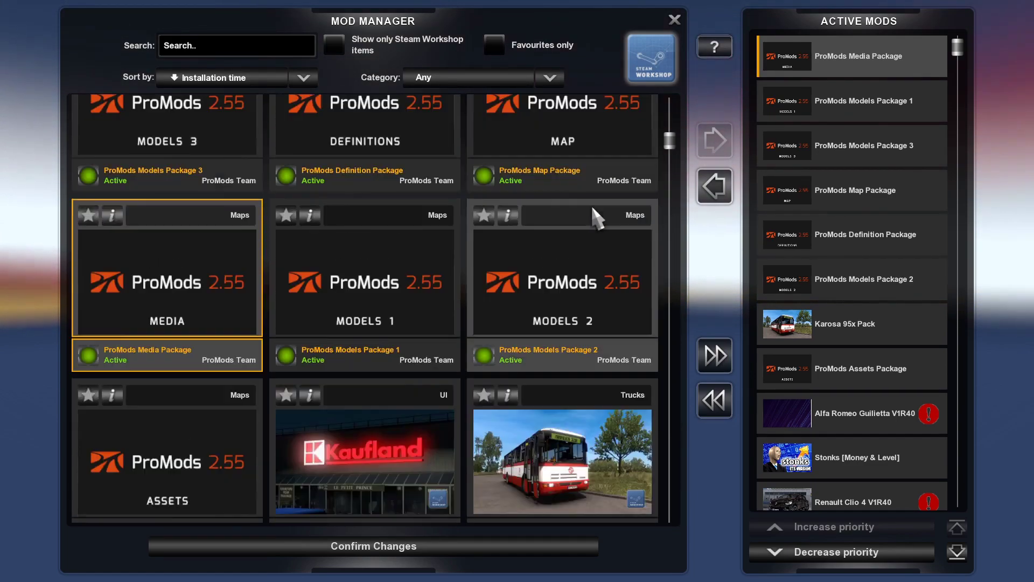
{"action": "key", "text": "Escape"}
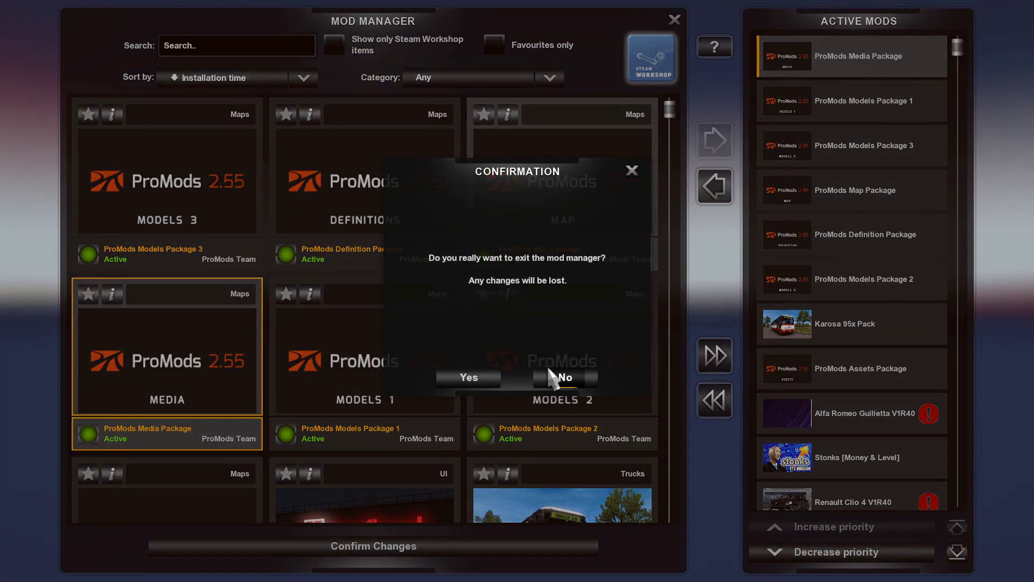
{"action": "left_click", "coordinate": [580, 373]}
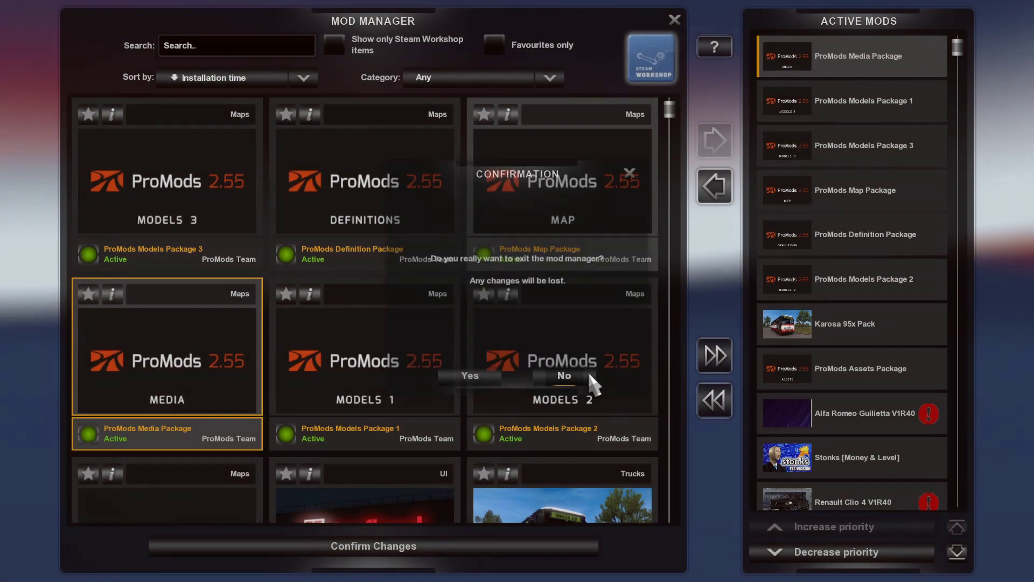
{"action": "left_click", "coordinate": [534, 537]}
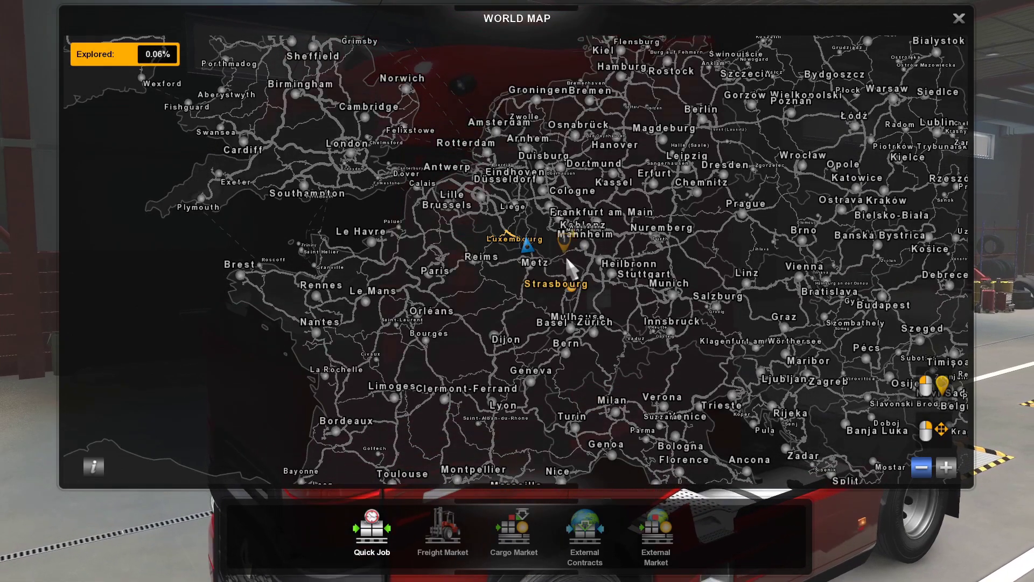
Set a waypoint near Strasbourg and pan the map from Brittany to the Balkans and Black Sea
{"action": "left_click", "coordinate": [519, 298]}
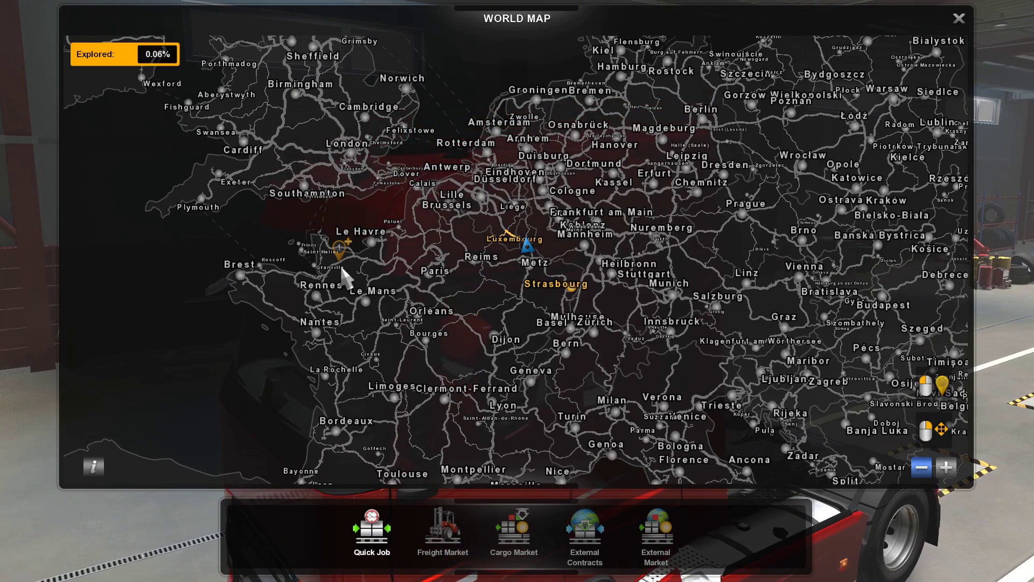
{"action": "left_click_drag", "start_coordinate": [251, 286], "coordinate": [606, 356]}
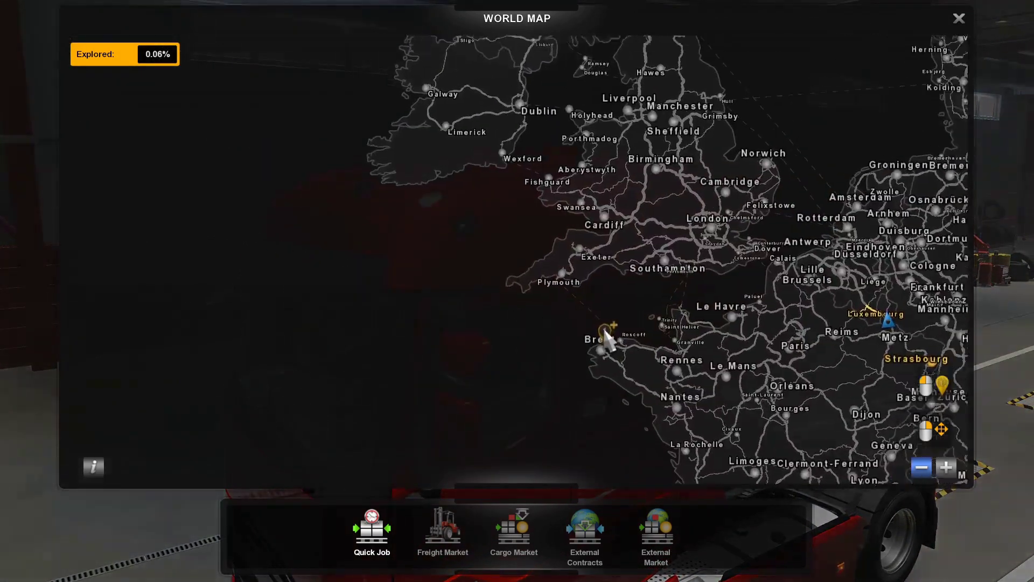
{"action": "mouse_move", "coordinate": [587, 410]}
{"action": "left_mouse_down"}
{"action": "mouse_move", "coordinate": [688, 305]}
{"action": "mouse_move", "coordinate": [681, 212]}
{"action": "mouse_move", "coordinate": [546, 293]}
{"action": "left_mouse_up"}
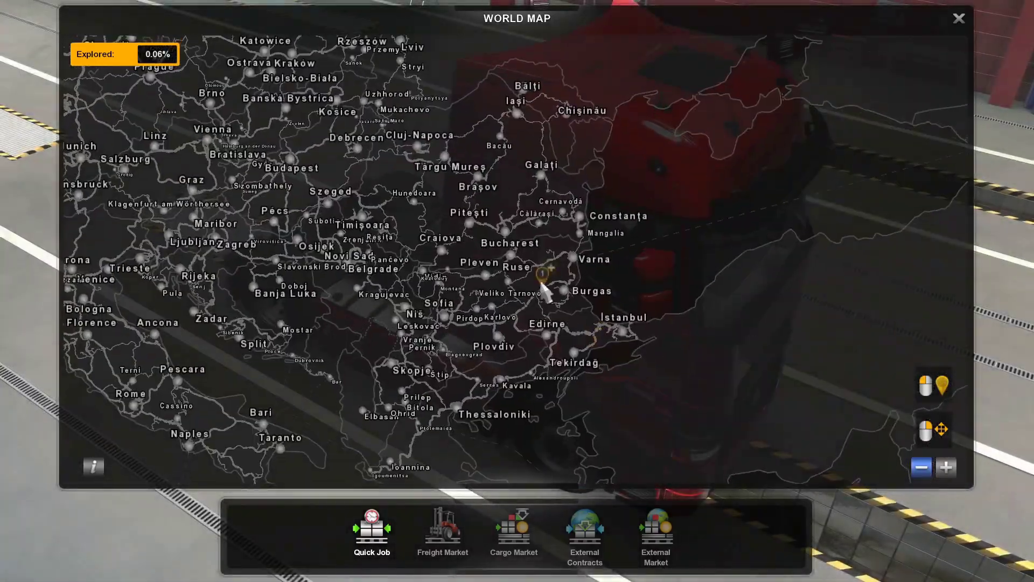
{"action": "mouse_move", "coordinate": [256, 396]}
{"action": "left_mouse_down"}
{"action": "mouse_move", "coordinate": [587, 291]}
{"action": "mouse_move", "coordinate": [369, 478]}
{"action": "mouse_move", "coordinate": [669, 342]}
{"action": "mouse_move", "coordinate": [645, 103]}
{"action": "mouse_move", "coordinate": [523, 160]}
{"action": "mouse_move", "coordinate": [520, 104]}
{"action": "left_mouse_up"}
{"action": "mouse_move", "coordinate": [304, 289]}
{"action": "left_mouse_down"}
{"action": "mouse_move", "coordinate": [458, 309]}
{"action": "mouse_move", "coordinate": [334, 178]}
{"action": "mouse_move", "coordinate": [510, 238]}
{"action": "mouse_move", "coordinate": [457, 237]}
{"action": "left_mouse_up"}
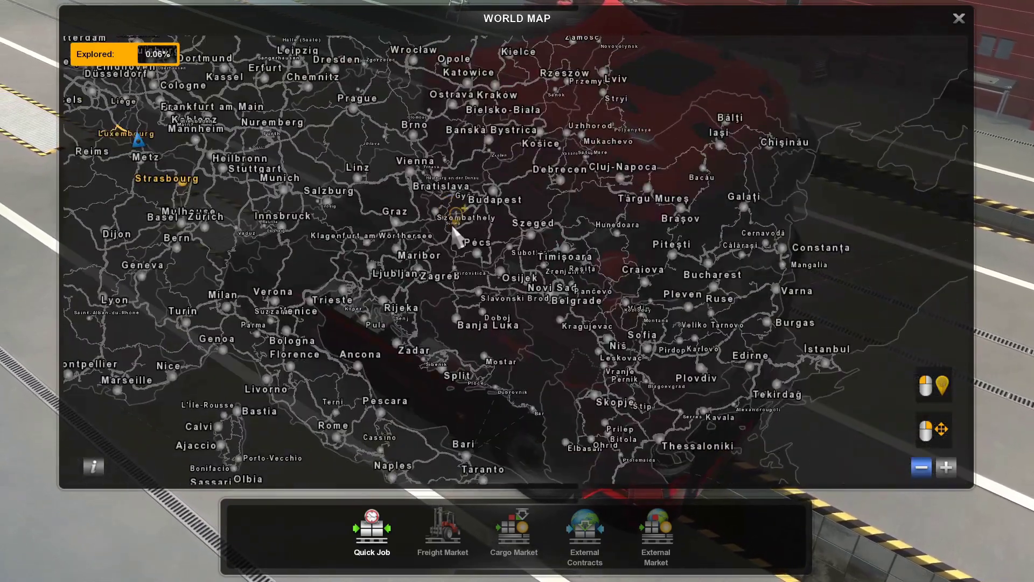